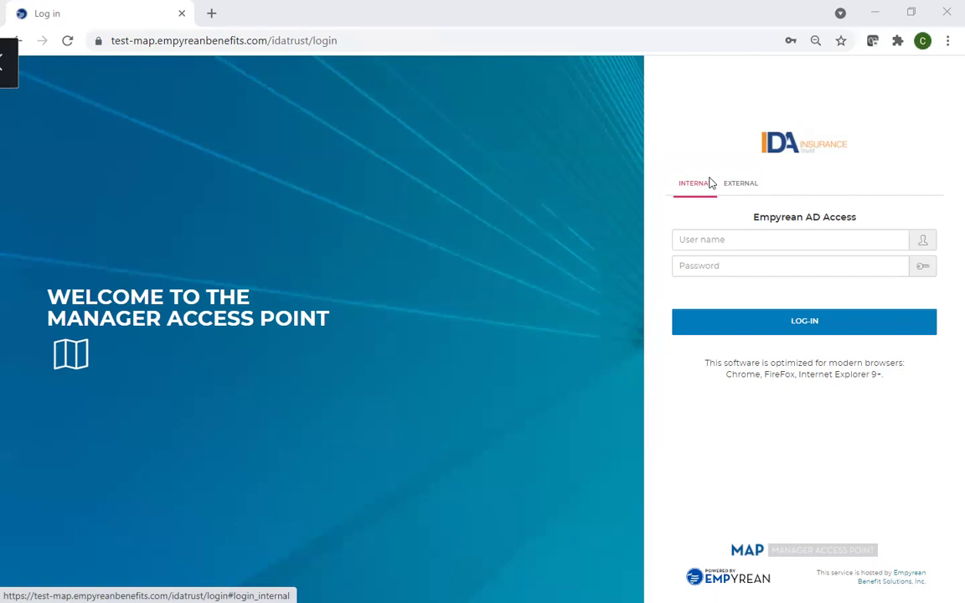
# - Log in to Empyrean MAP with the internal account's user name and password
pyautogui.click(710, 239)
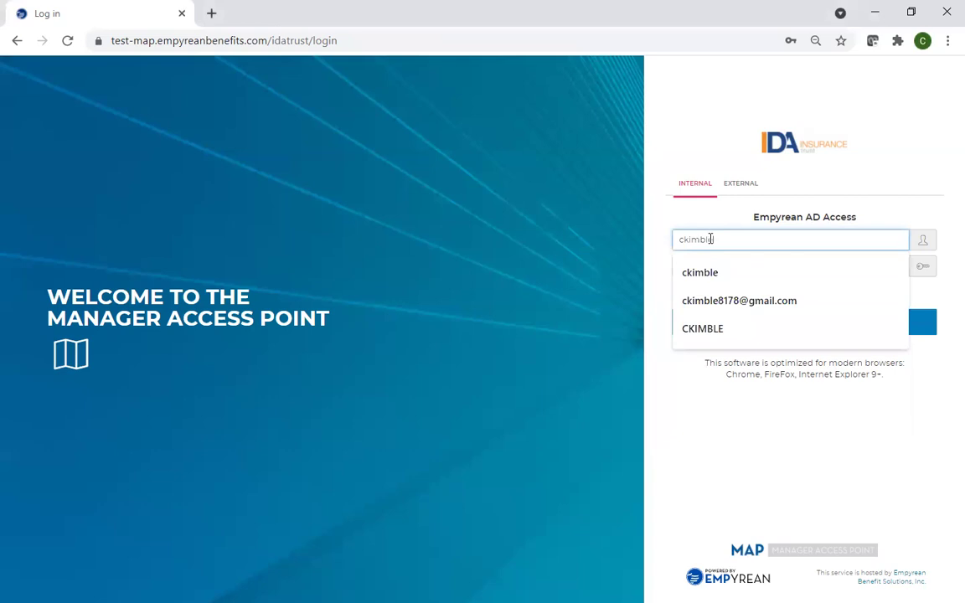
pyautogui.press('Tab')
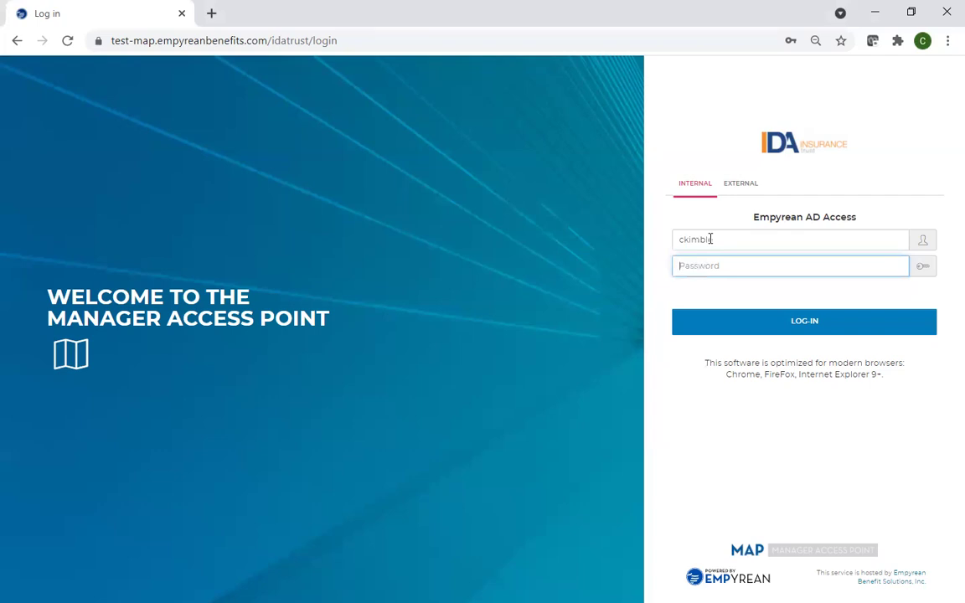
pyautogui.write('***********')
pyautogui.press('Return')
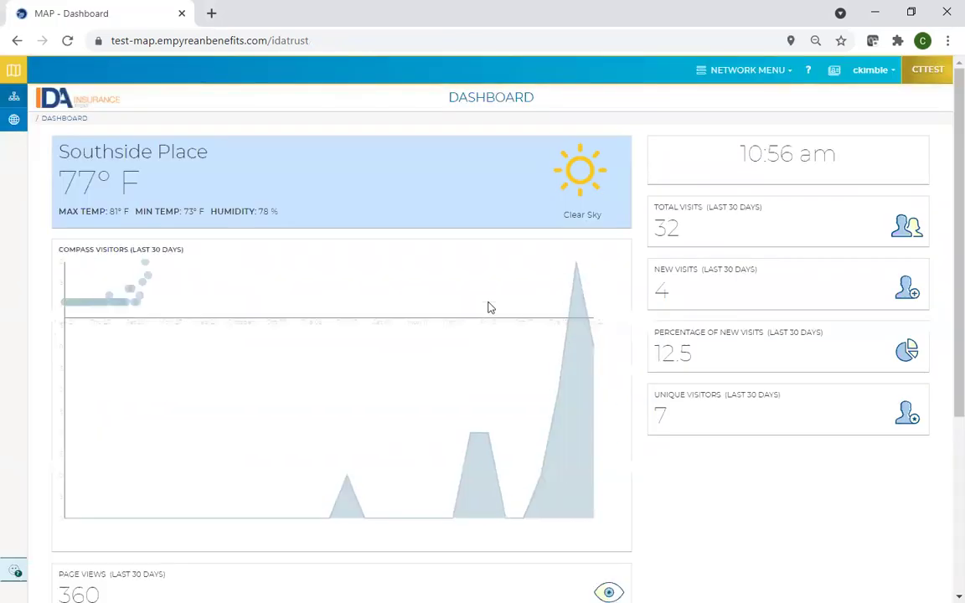
# - Go to the IDA Insurance Trust client home and open its Employees list
pyautogui.click(16, 98)
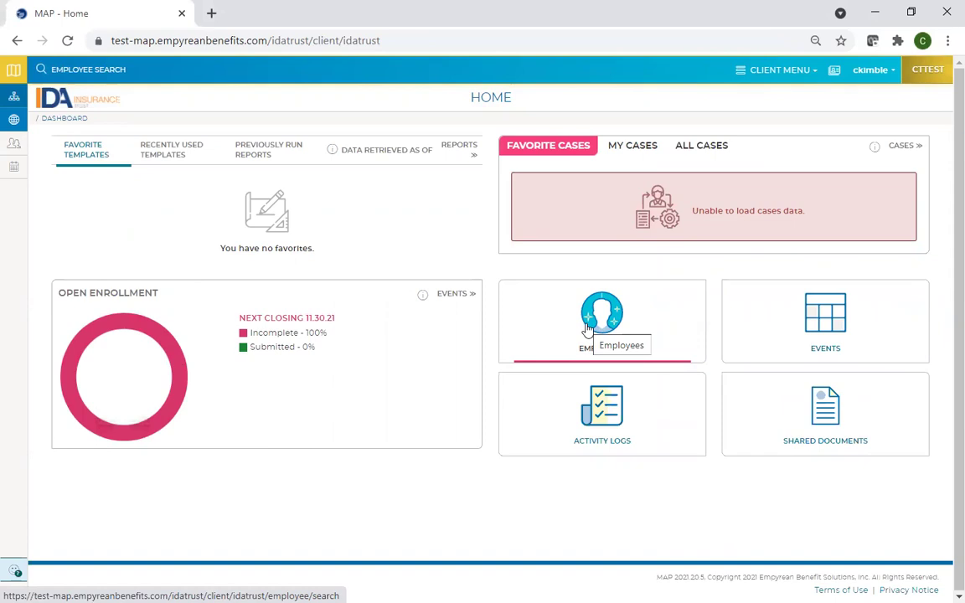
pyautogui.click(588, 329)
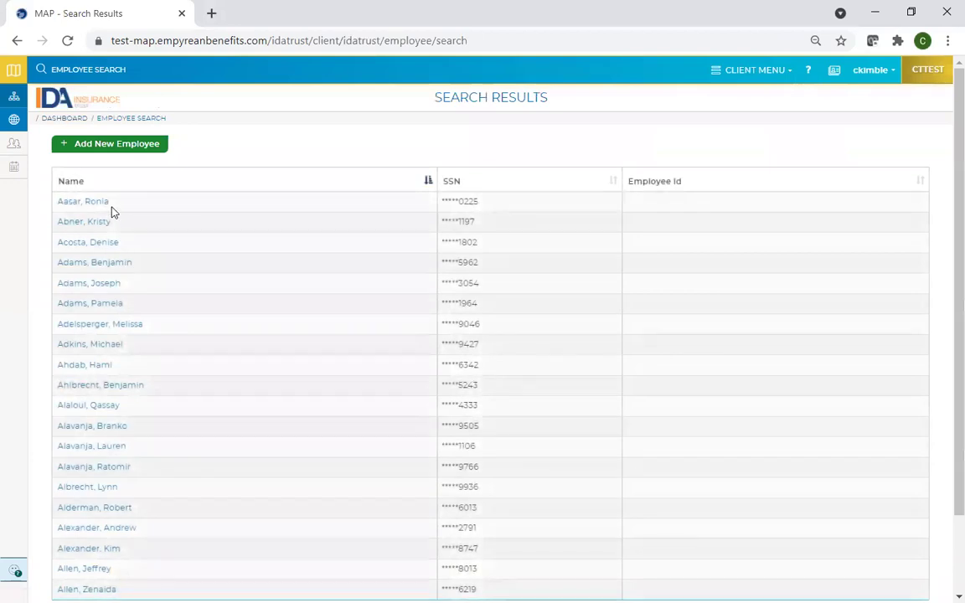
# - Open the first employee's record and launch their Compass open enrollment, due 11/30/2021
pyautogui.click(97, 203)
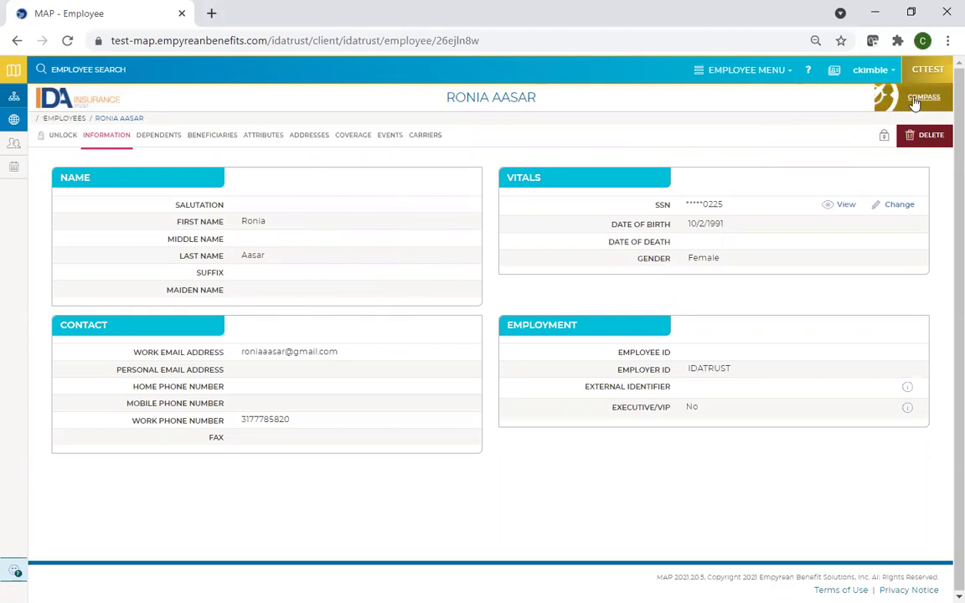
pyautogui.click(916, 99)
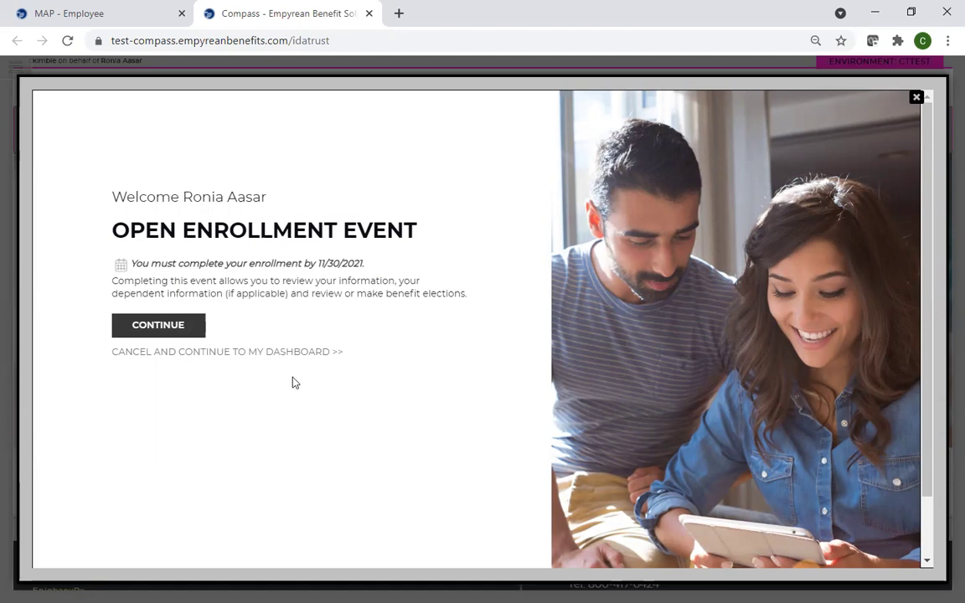
# - Start the open enrollment event and mark My Information as reviewed
pyautogui.click(158, 327)
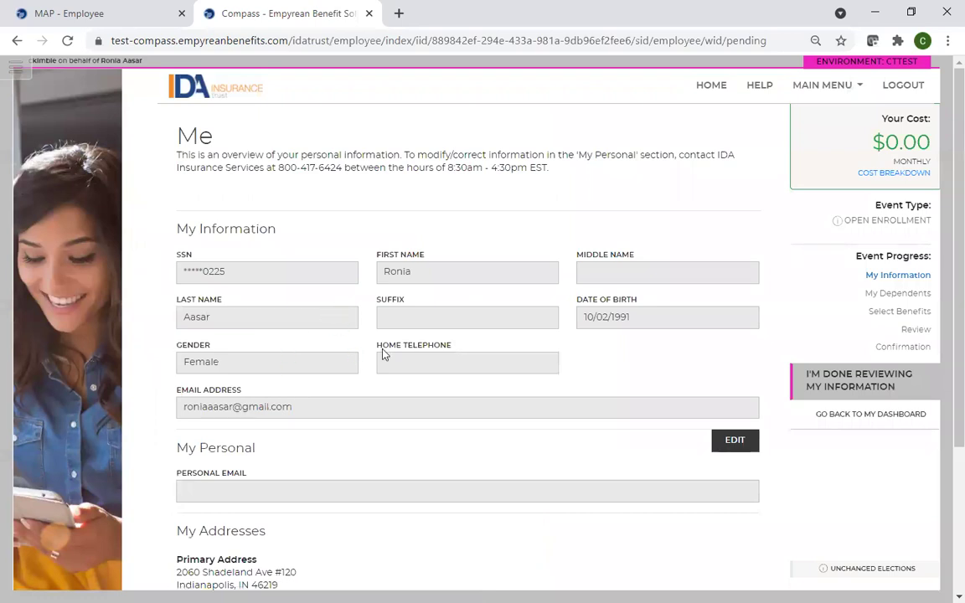
pyautogui.scroll(-1, 379, 353)
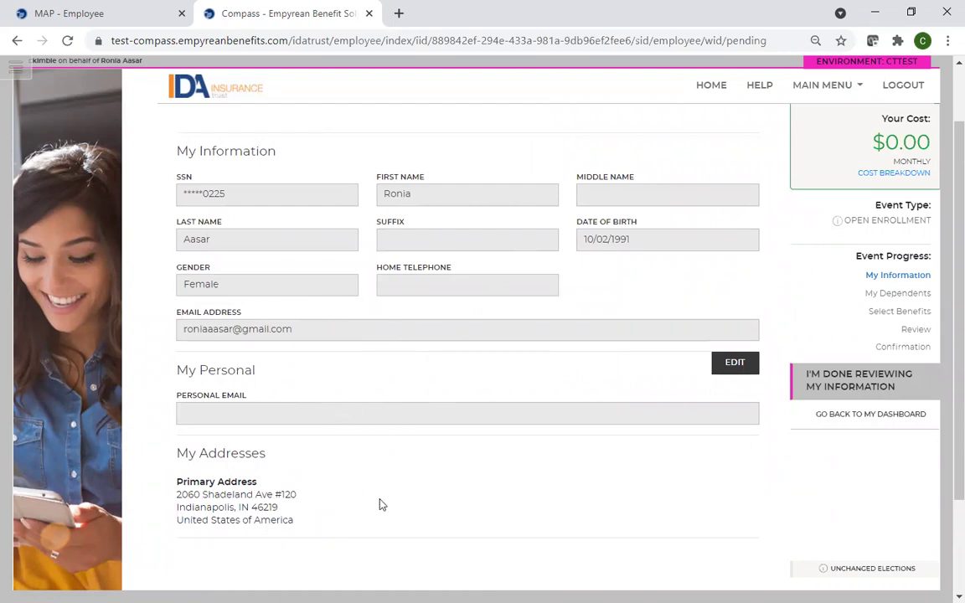
pyautogui.click(838, 384)
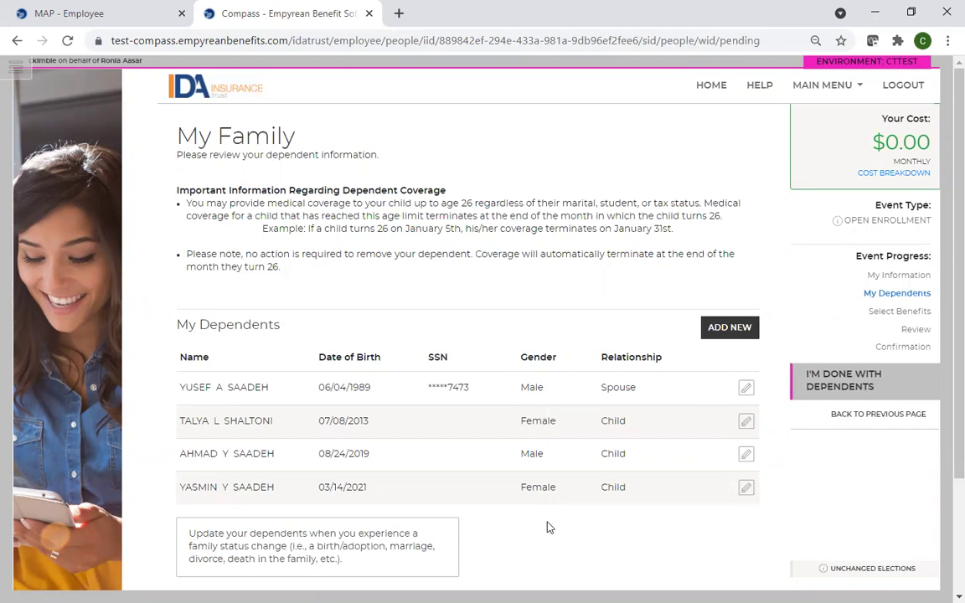
# - Start a new dependent and enter the child's first name, last name and SSN
pyautogui.click(731, 332)
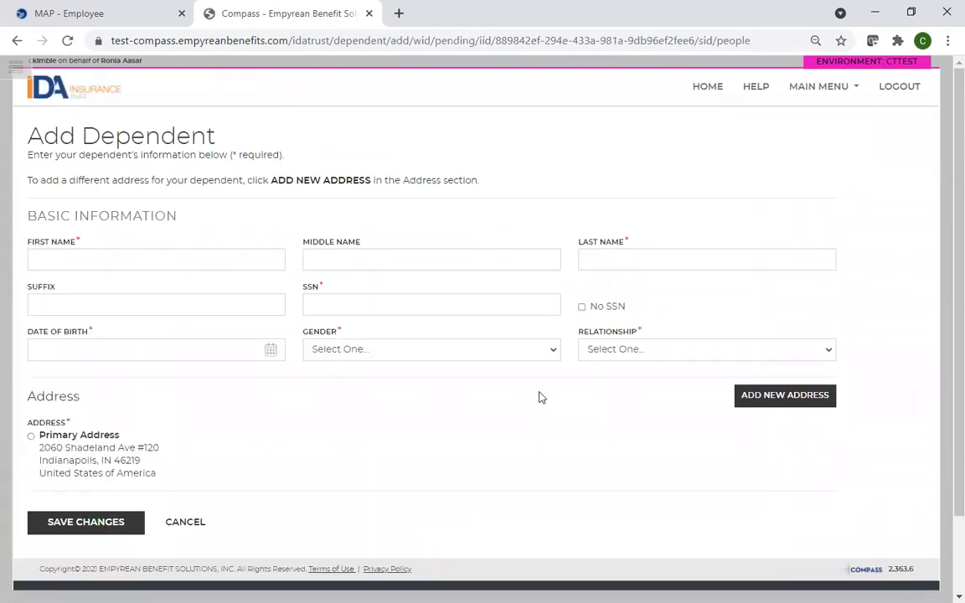
pyautogui.click(133, 253)
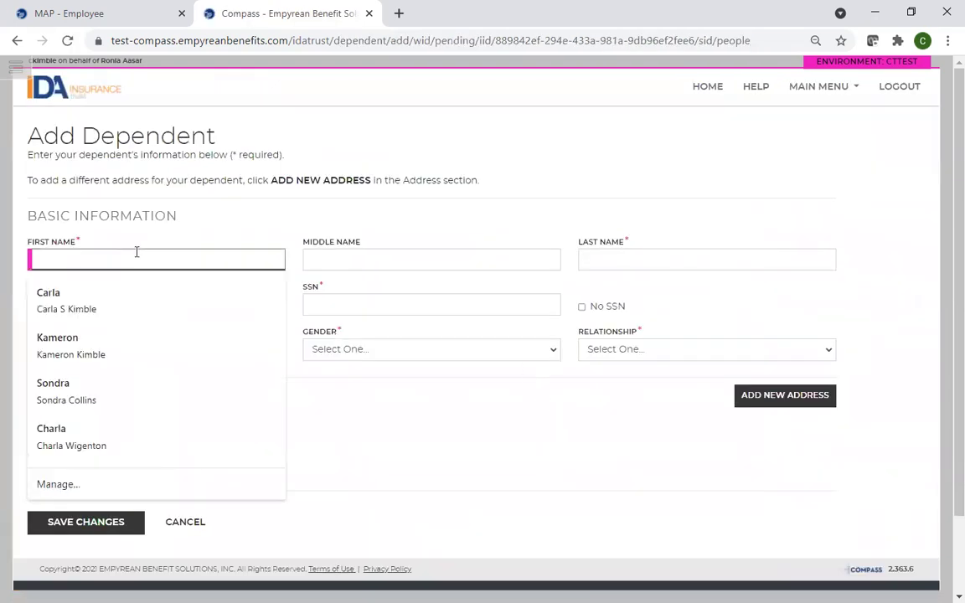
pyautogui.write('Test')
pyautogui.press('Tab')
pyautogui.press('Tab')
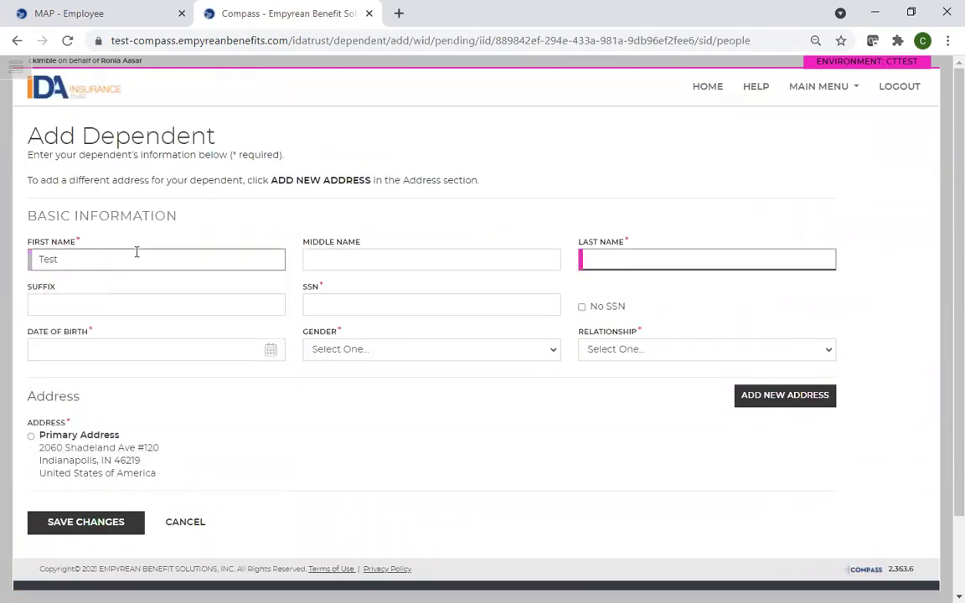
pyautogui.write('Aasar')
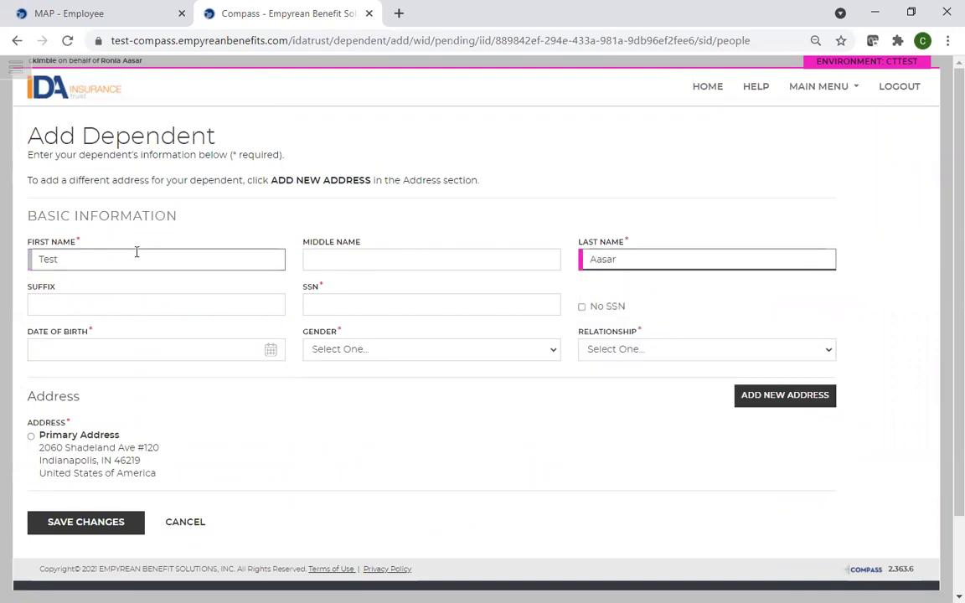
pyautogui.click(321, 303)
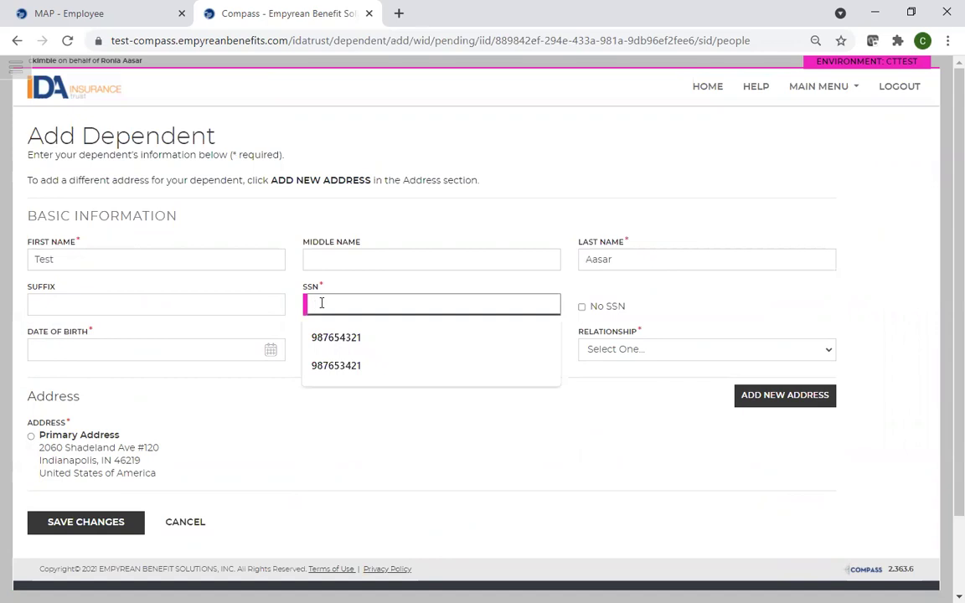
pyautogui.press('Down')
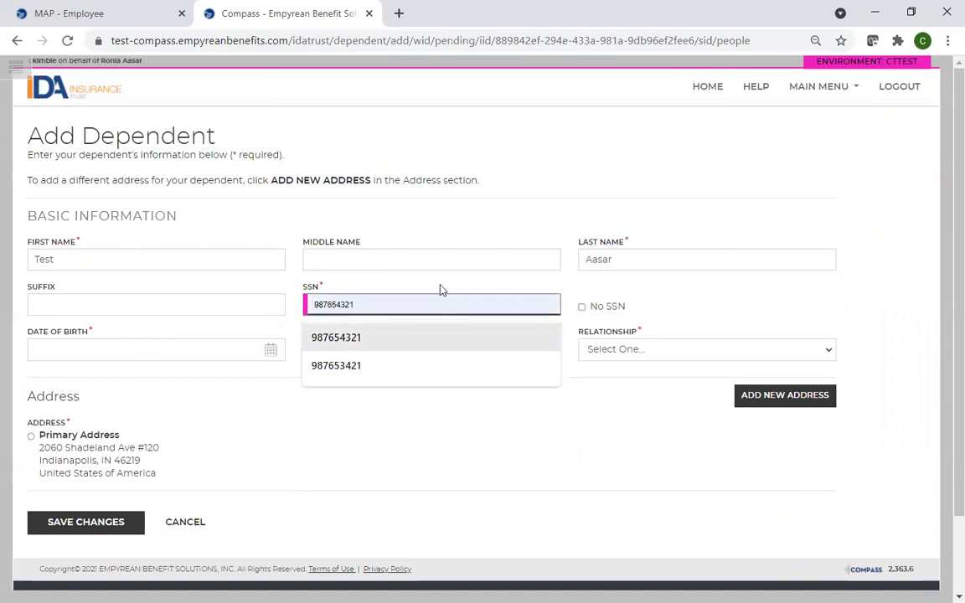
pyautogui.click(412, 290)
pyautogui.click(358, 298)
pyautogui.write('123456789')
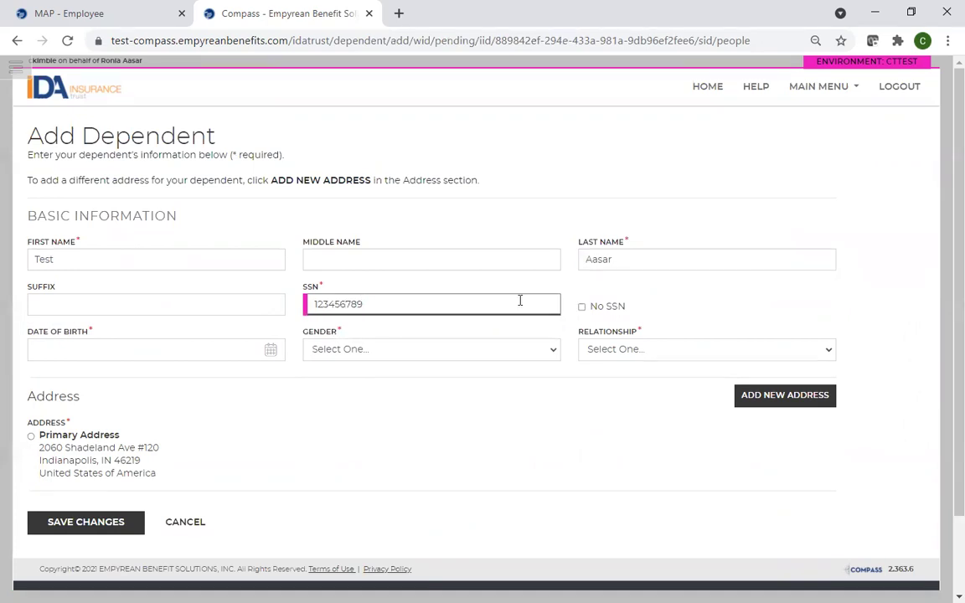
# - Enter birth date 08/17/2012, choose Male and Child, and use the primary address
pyautogui.click(201, 351)
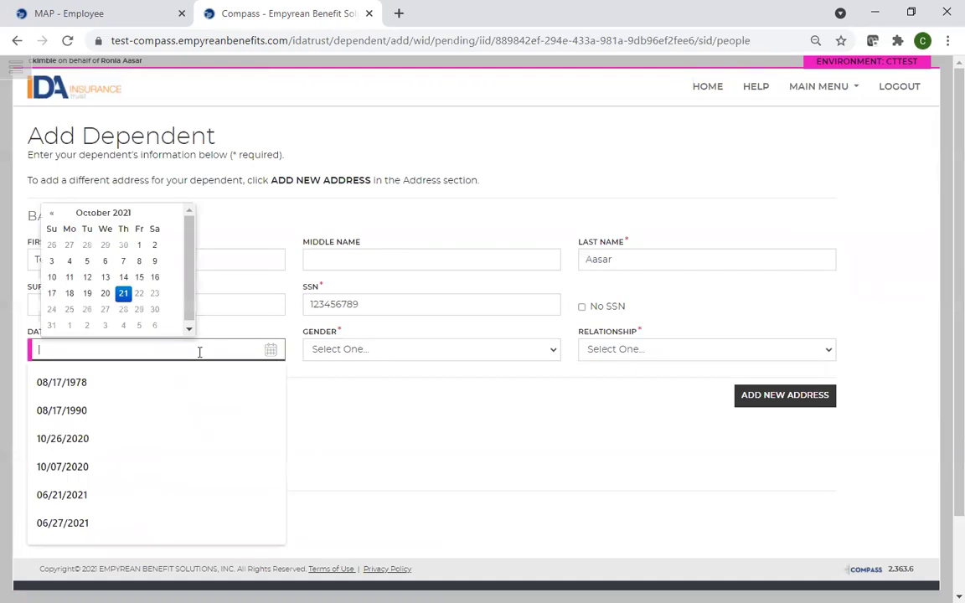
pyautogui.write('08/17/')
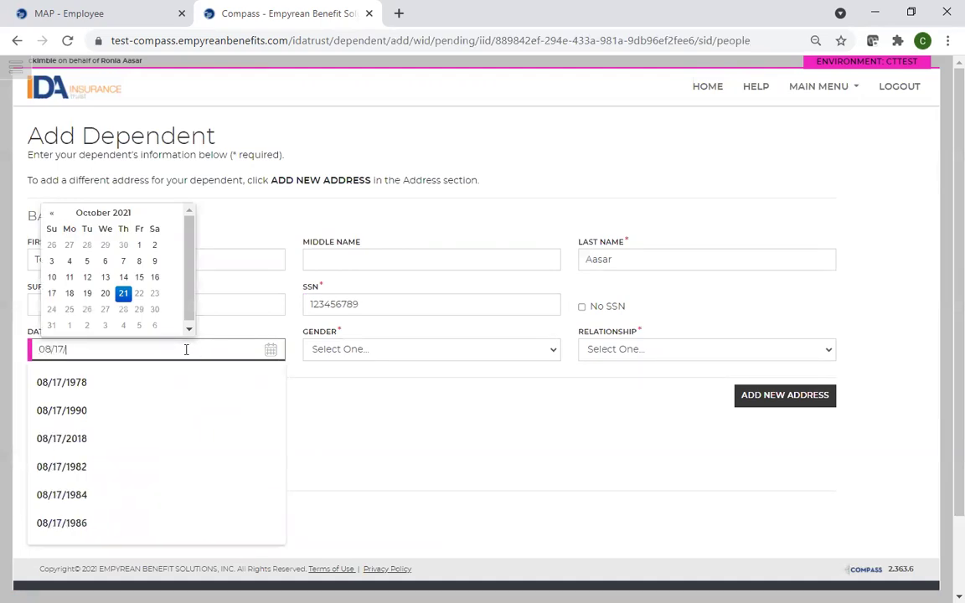
pyautogui.write('1991')
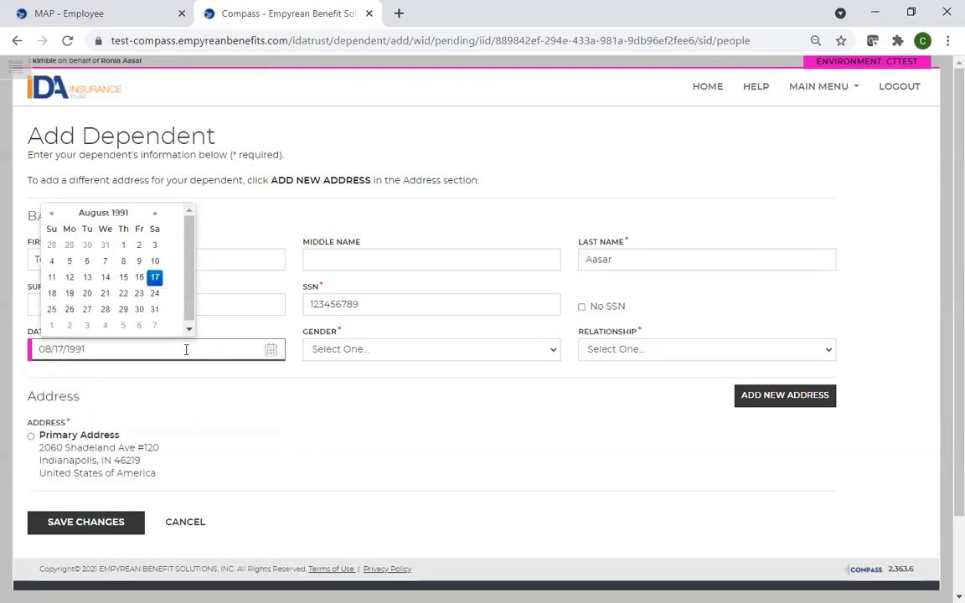
pyautogui.press('BackSpace')
pyautogui.press('BackSpace')
pyautogui.press('BackSpace')
pyautogui.press('BackSpace')
pyautogui.write('201')
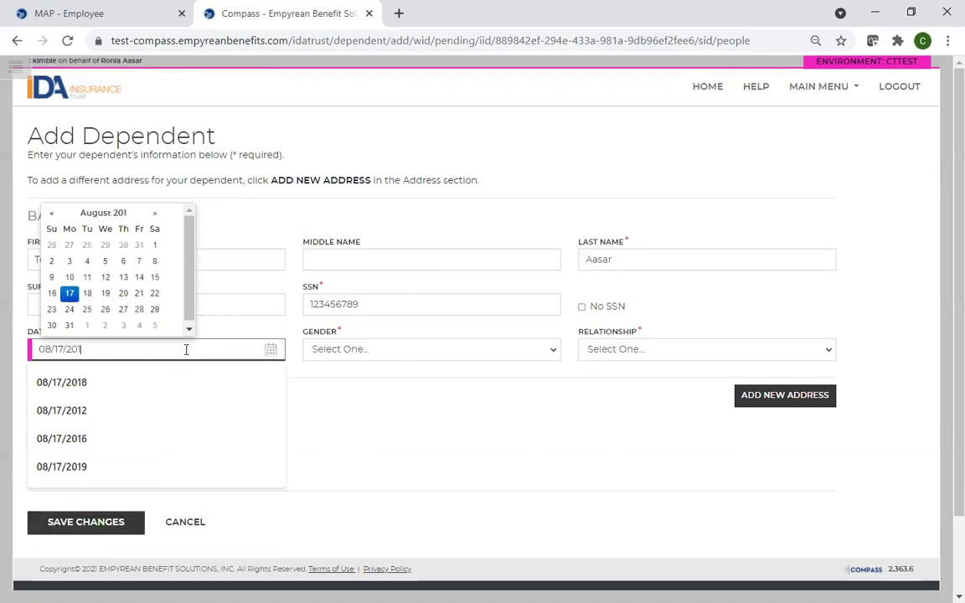
pyautogui.write('2')
pyautogui.click(390, 354)
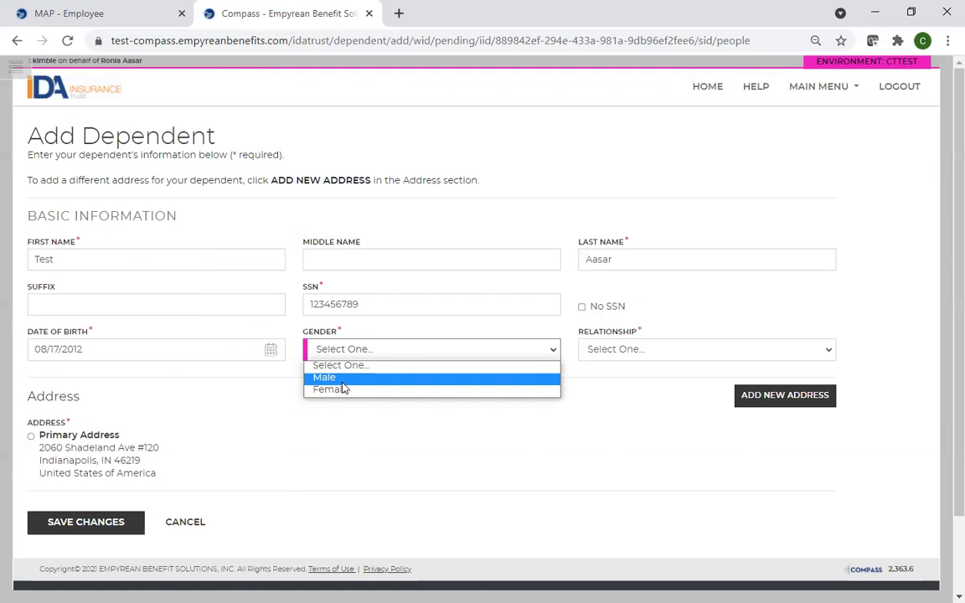
pyautogui.click(341, 382)
pyautogui.click(601, 350)
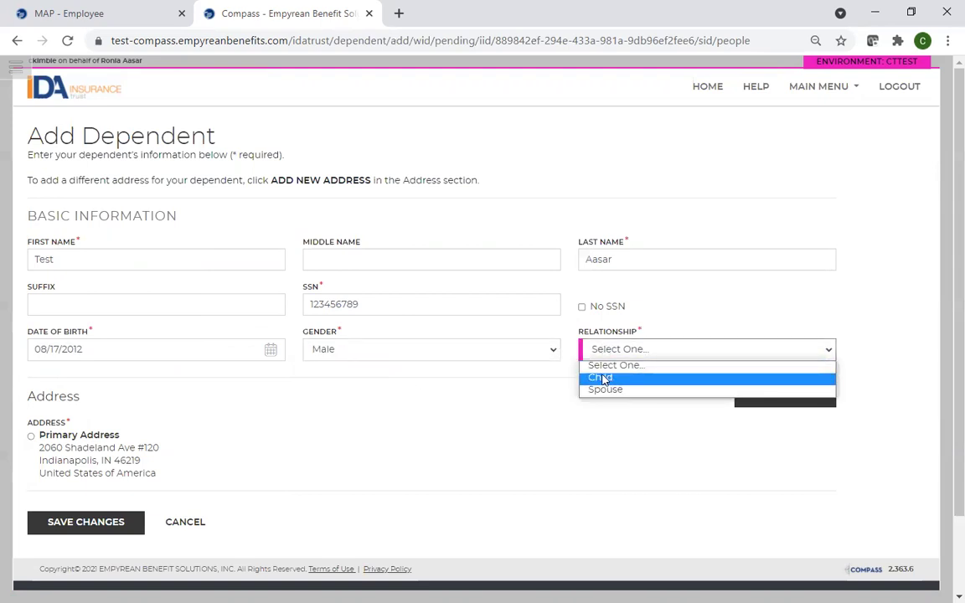
pyautogui.click(603, 379)
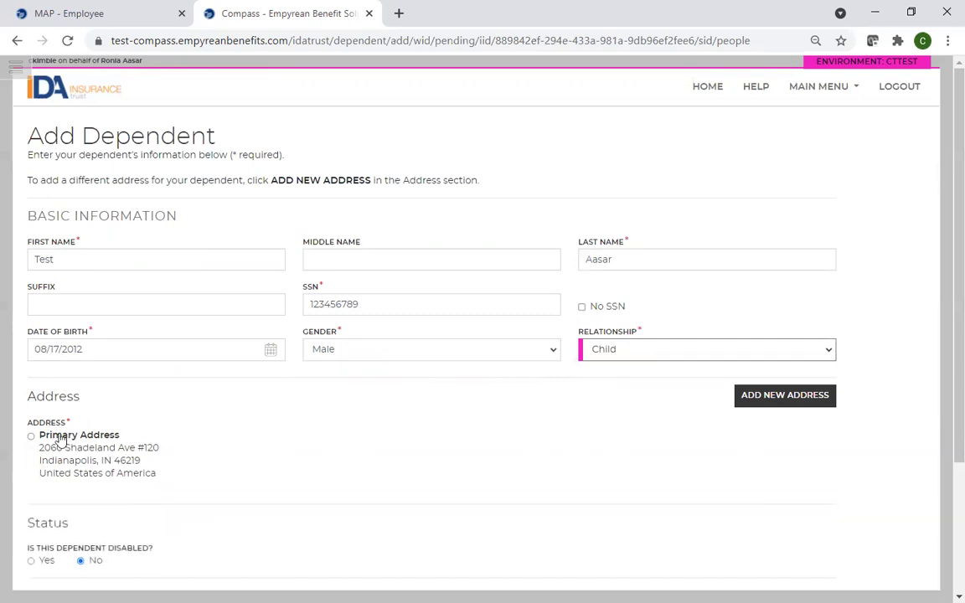
pyautogui.click(31, 436)
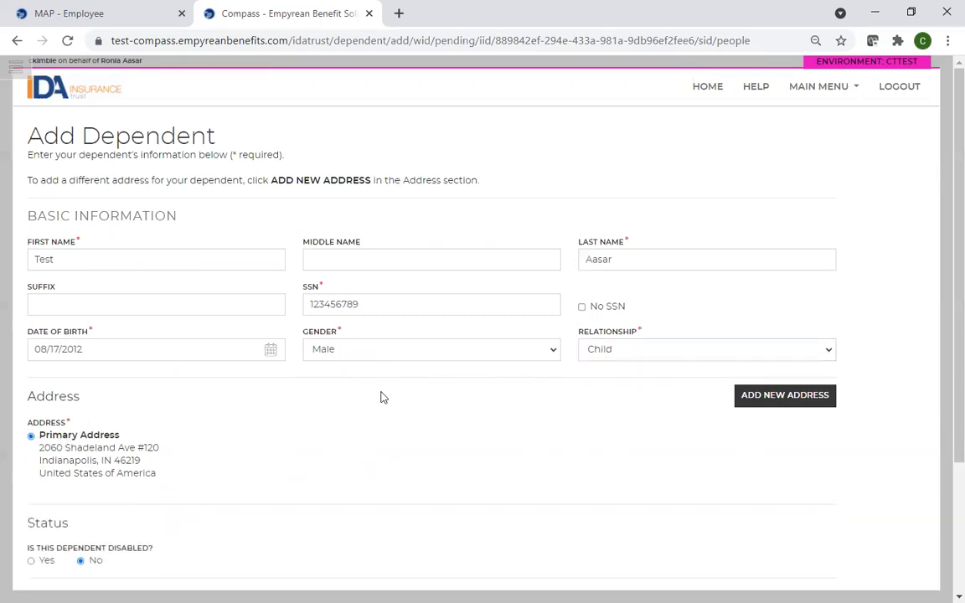
# - Restore the relationship to Child after a Spouse slip, then save the new dependent
pyautogui.click(657, 353)
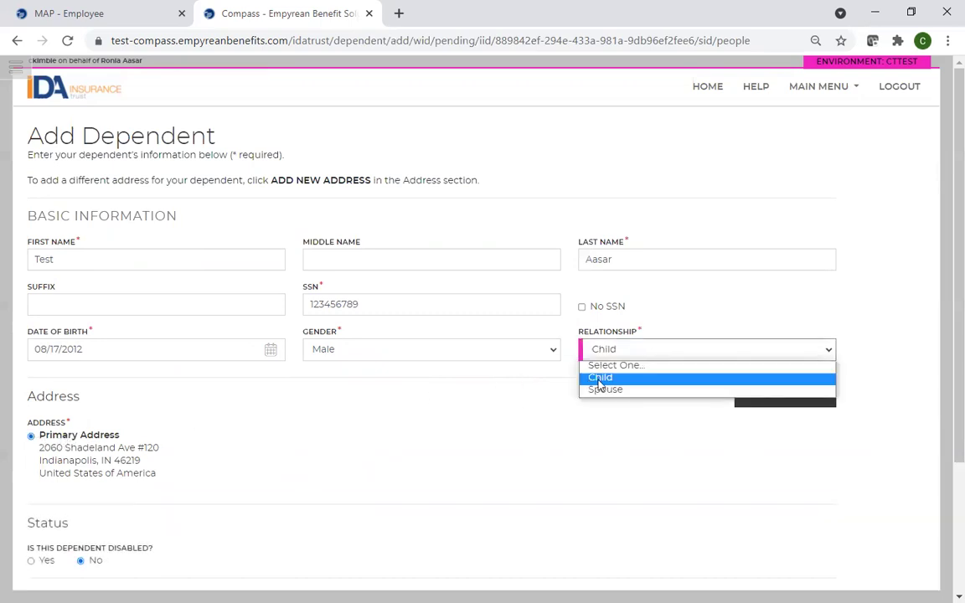
pyautogui.click(604, 389)
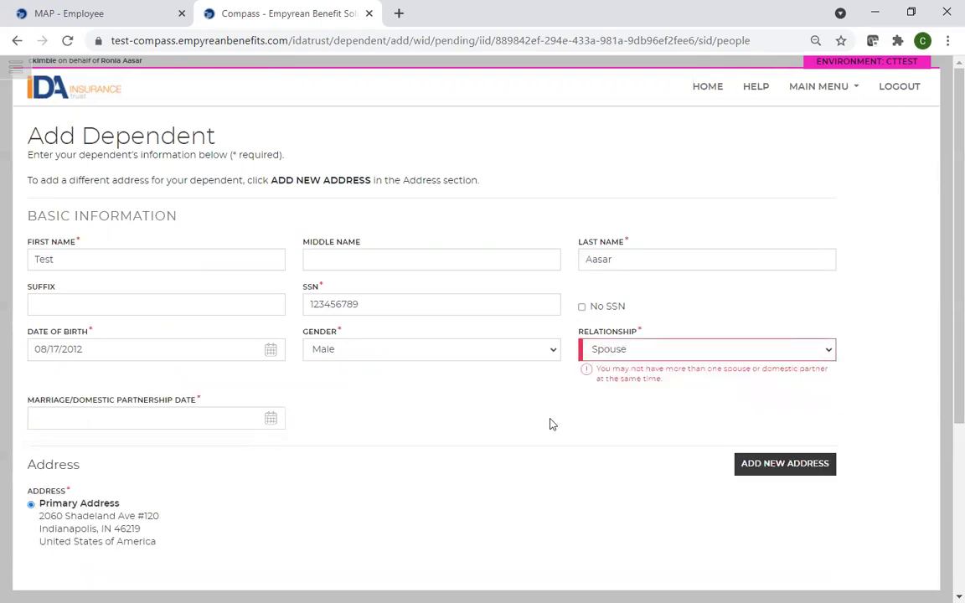
pyautogui.click(70, 419)
pyautogui.click(512, 414)
pyautogui.click(831, 354)
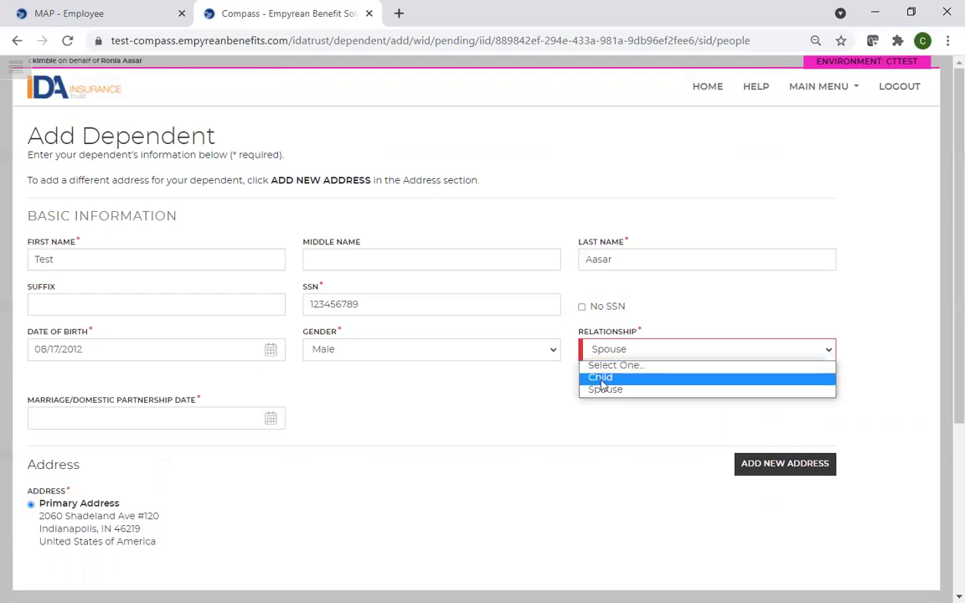
pyautogui.click(601, 378)
pyautogui.scroll(-2, 256, 463)
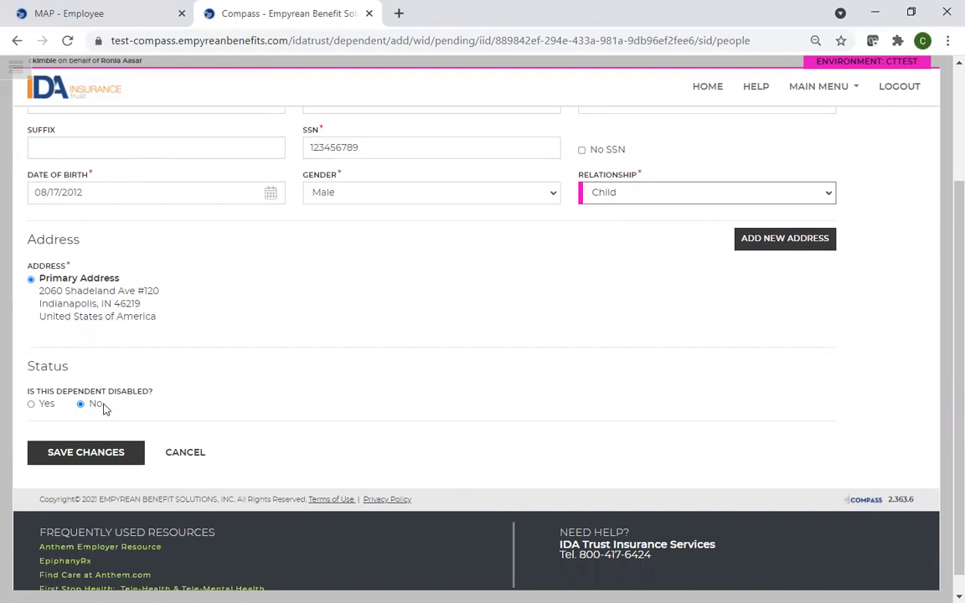
pyautogui.click(101, 459)
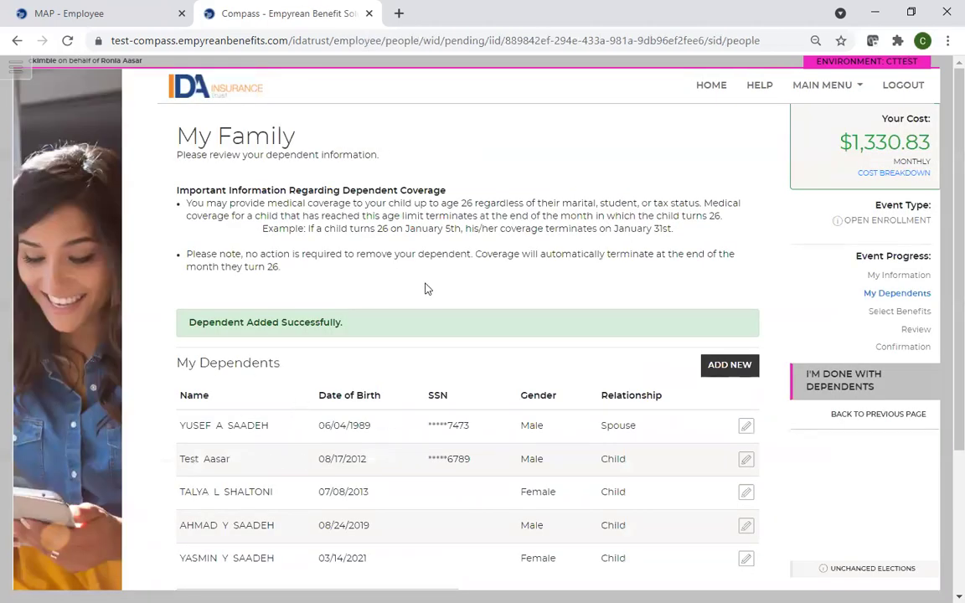
# - Finish the My Family step with five dependents listed at $1,330.83 monthly
pyautogui.scroll(-1, 478, 327)
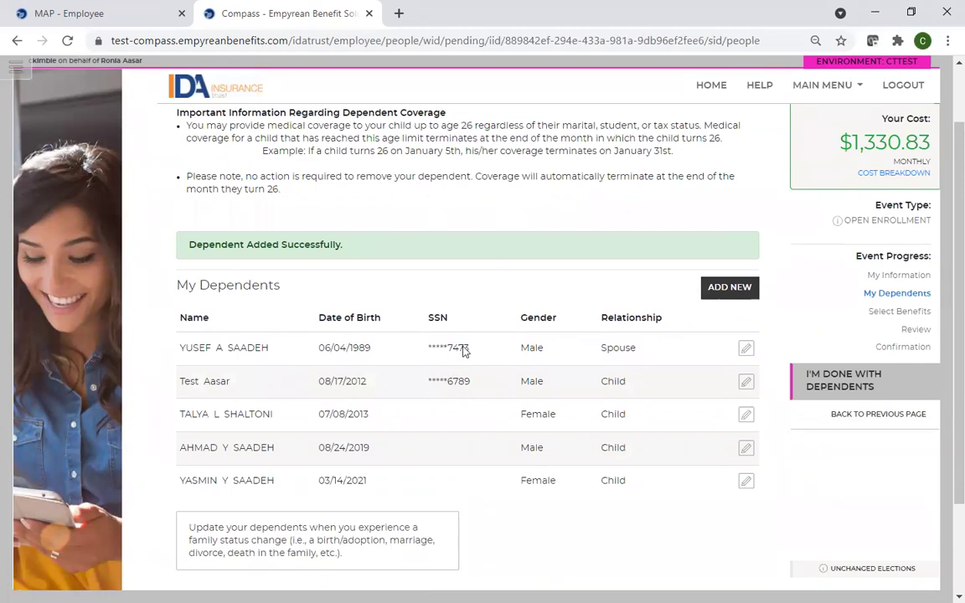
pyautogui.click(842, 390)
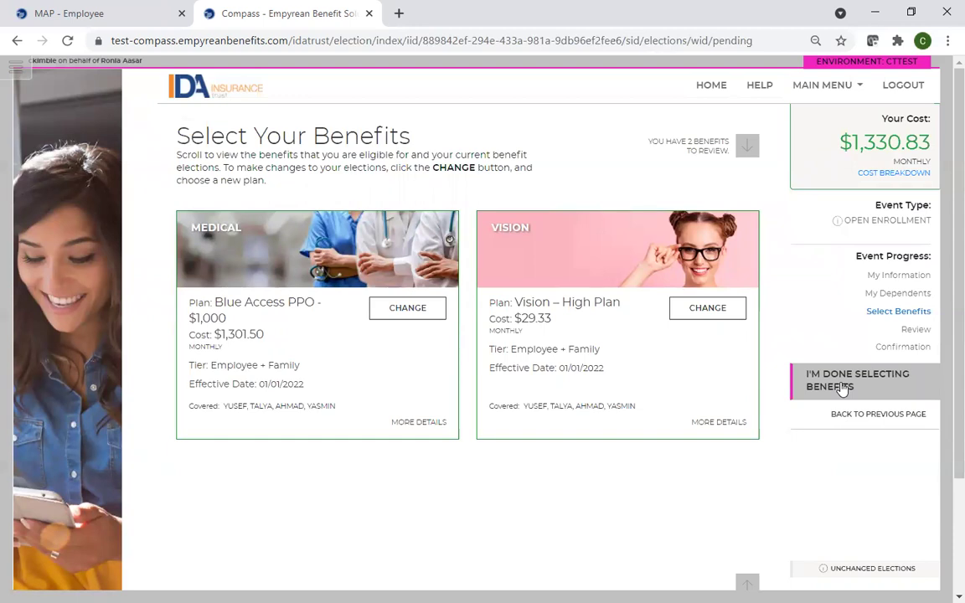
# - Open the Medical plan choices and review each plan's monthly cost, $1,000 PPO current at $1,301.50
pyautogui.click(412, 311)
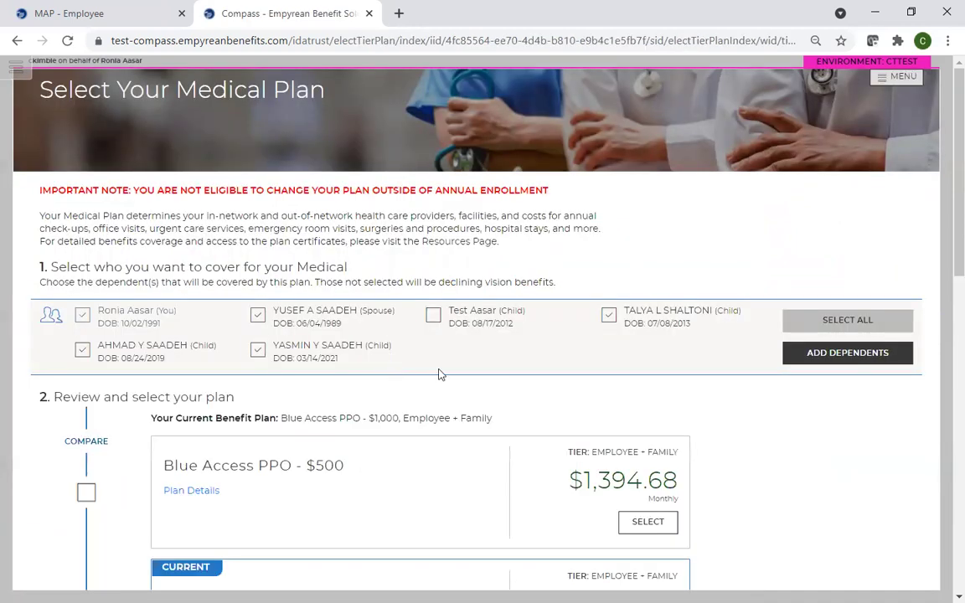
pyautogui.scroll(-3, 411, 377)
pyautogui.scroll(-5, 339, 300)
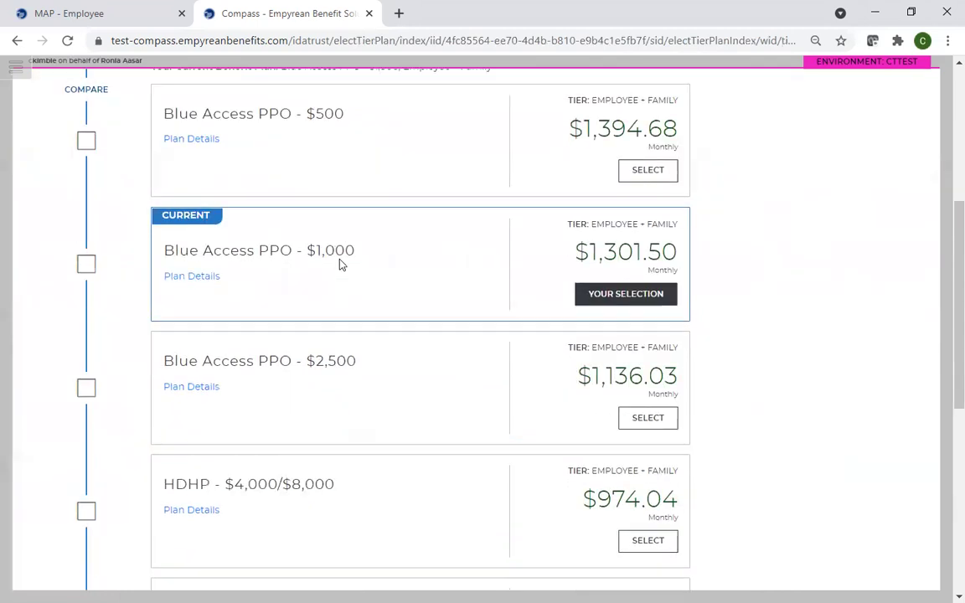
pyautogui.scroll(-2, 330, 318)
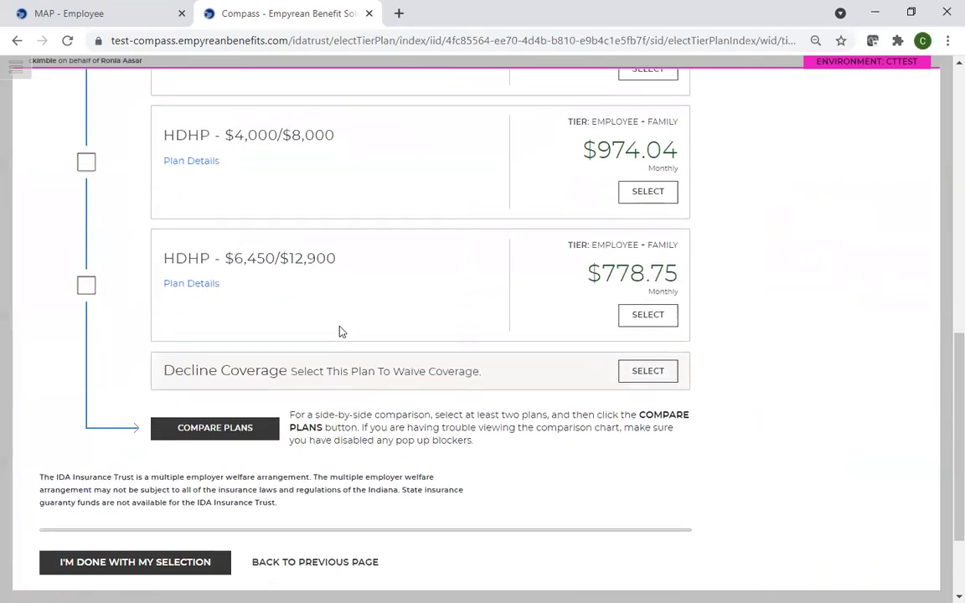
pyautogui.scroll(6, 343, 332)
pyautogui.scroll(1, 342, 332)
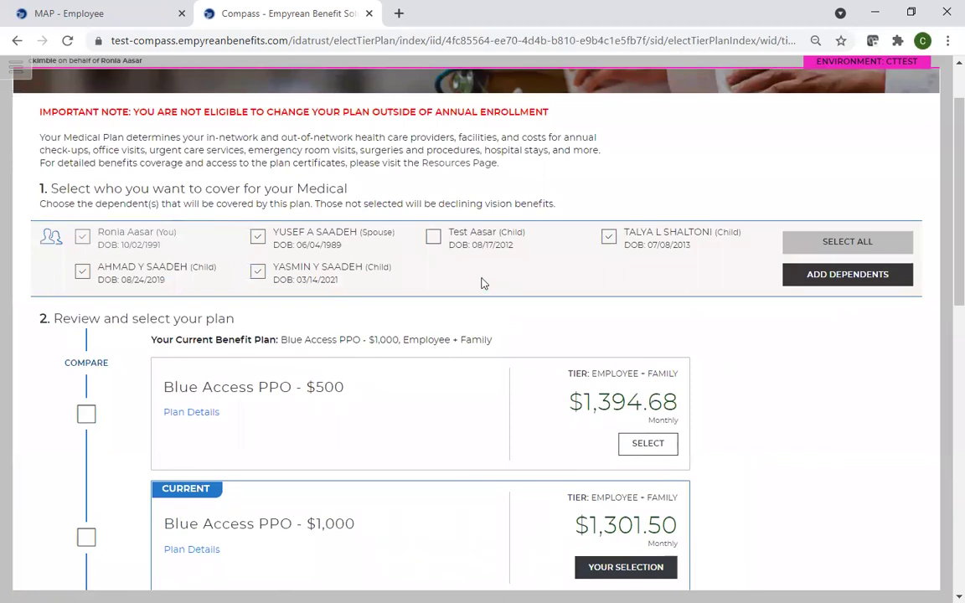
# - Test coverage combinations for the children, then select all five dependents for medical
pyautogui.click(433, 237)
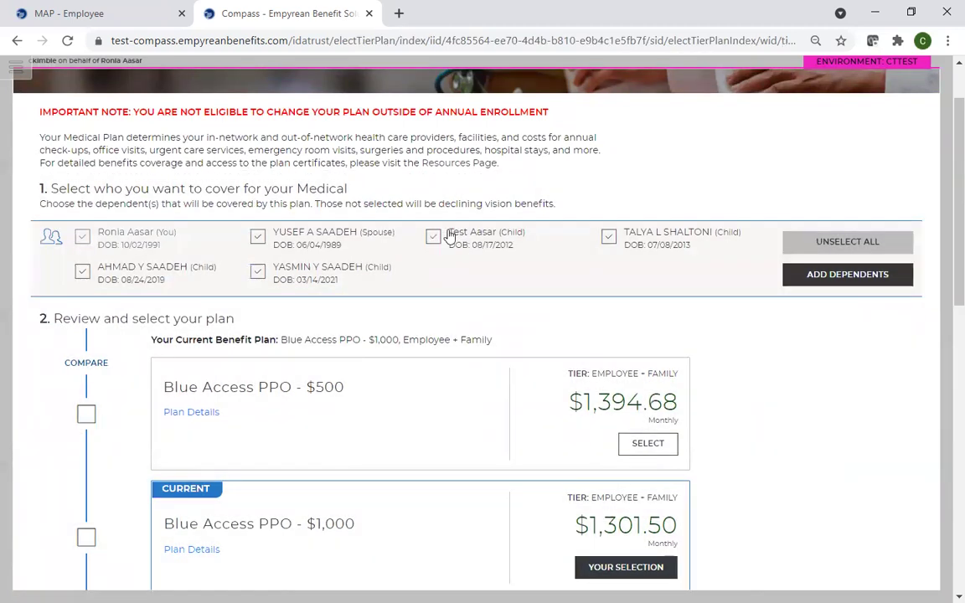
pyautogui.click(433, 237)
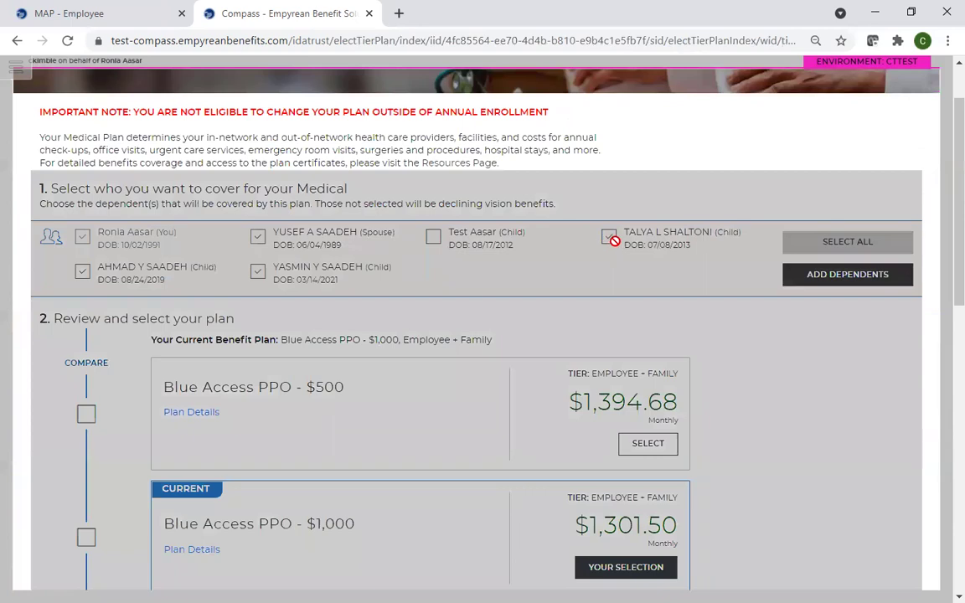
pyautogui.click(610, 242)
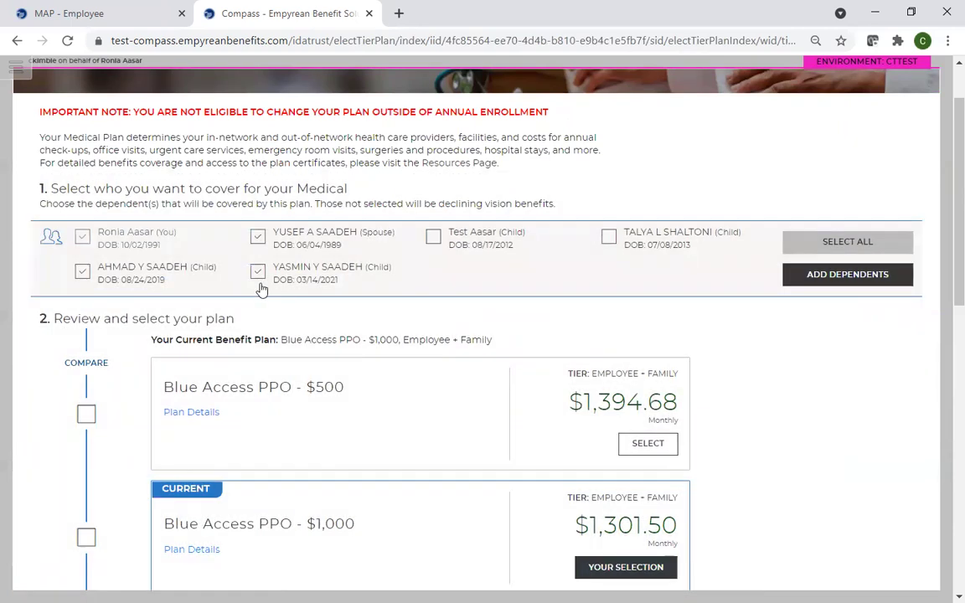
pyautogui.click(258, 274)
pyautogui.click(82, 271)
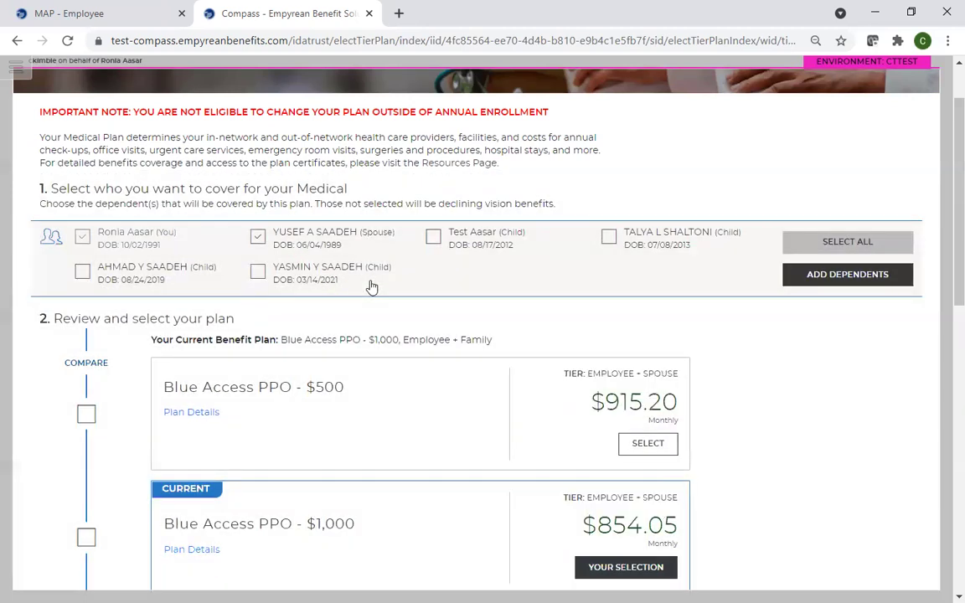
pyautogui.click(837, 246)
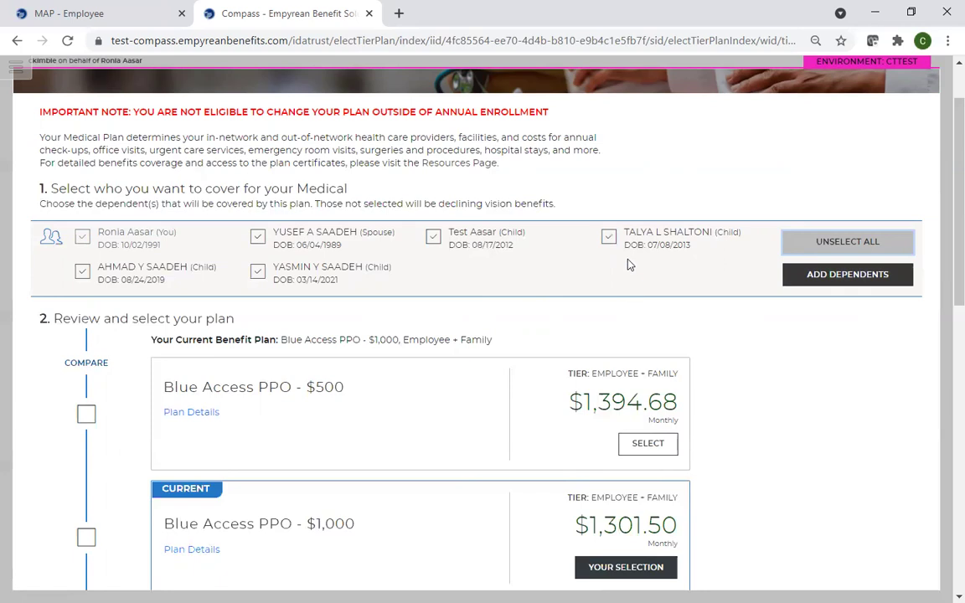
pyautogui.scroll(-1, 637, 252)
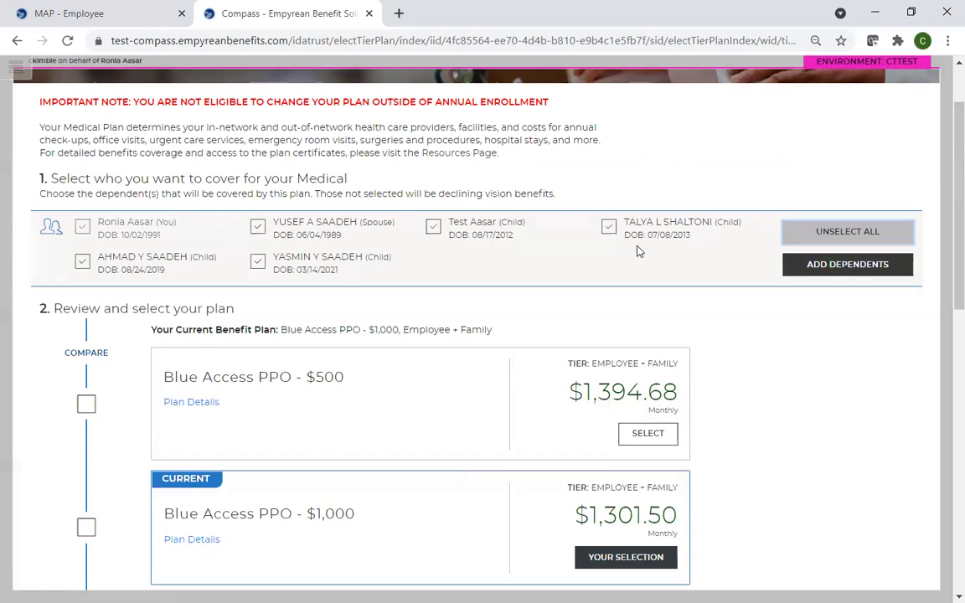
pyautogui.scroll(-2, 637, 251)
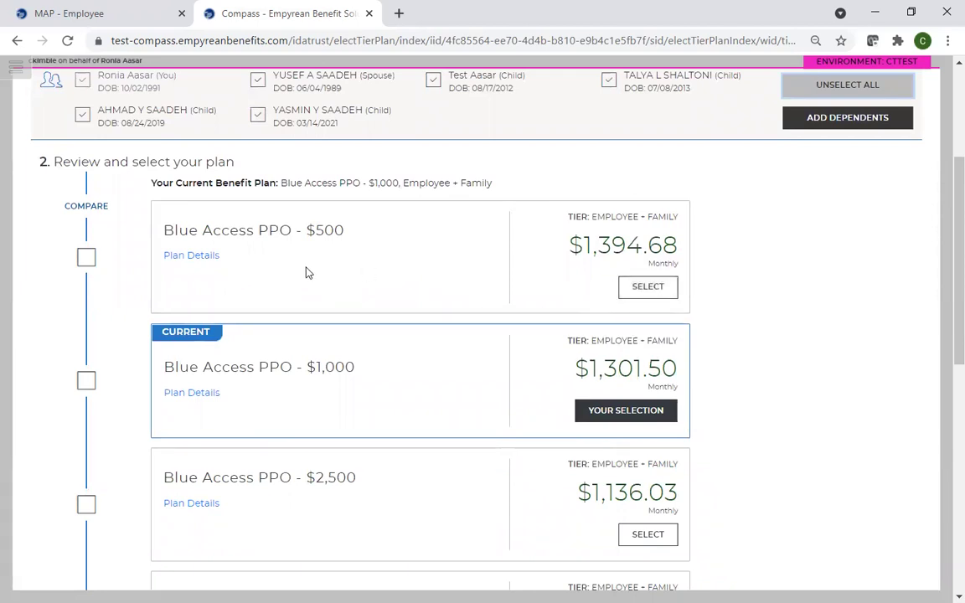
pyautogui.click(183, 257)
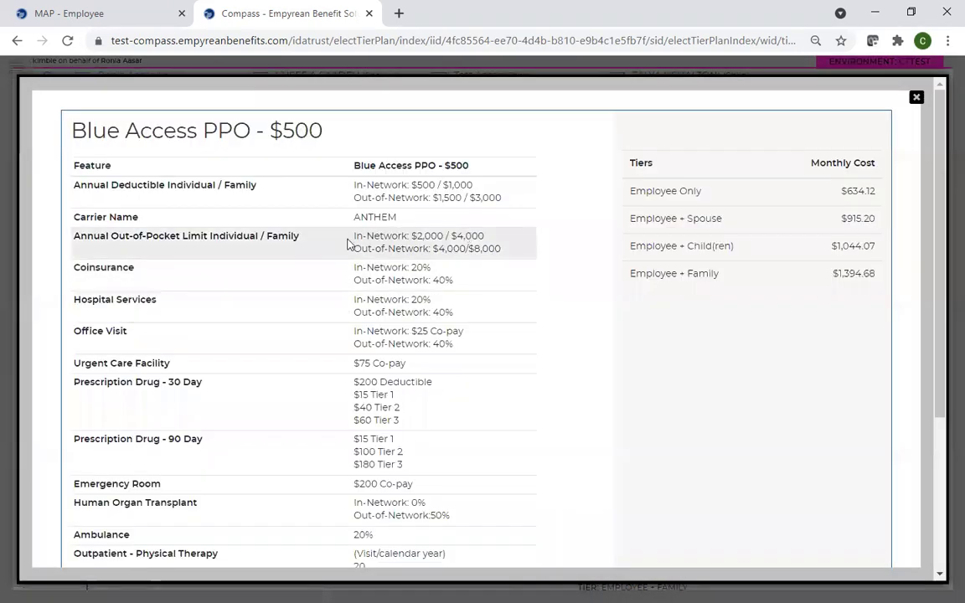
pyautogui.scroll(-3, 410, 218)
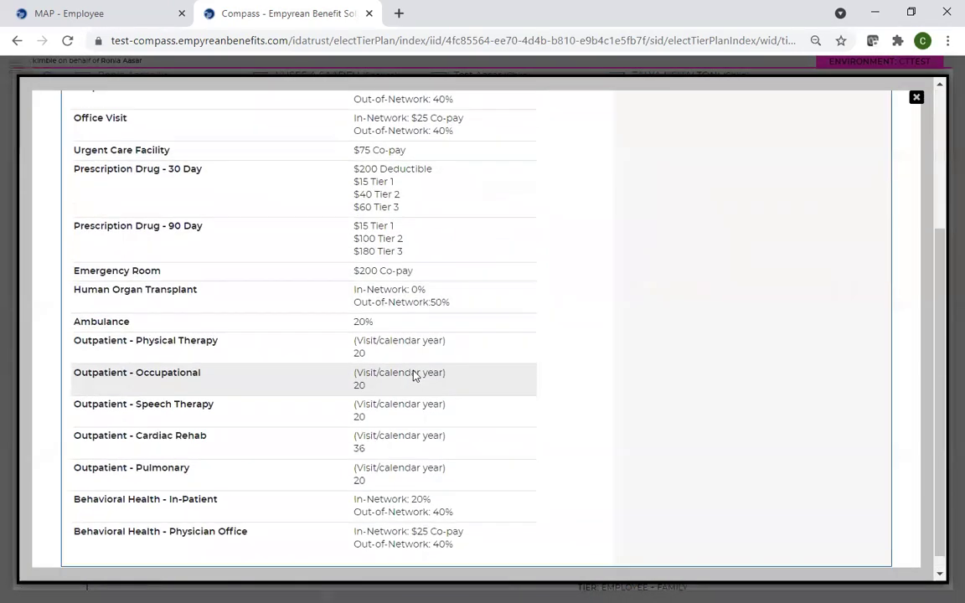
pyautogui.scroll(3, 413, 375)
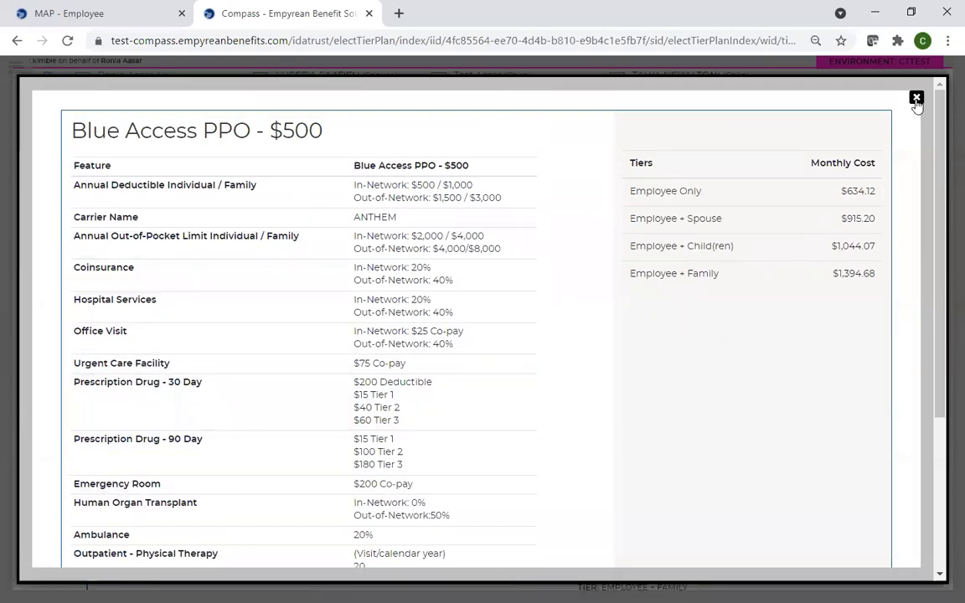
pyautogui.click(917, 99)
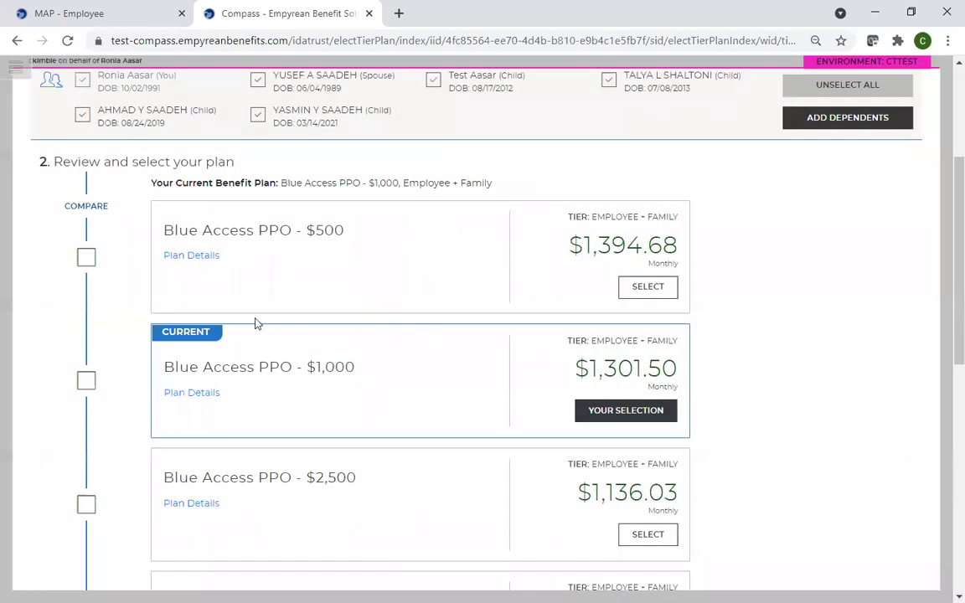
# - Mark the $500, $1,000, $2,500 and both HDHP medical plans for comparison
pyautogui.click(86, 258)
pyautogui.click(86, 380)
pyautogui.scroll(-1, 125, 335)
pyautogui.click(90, 429)
pyautogui.scroll(-2, 168, 403)
pyautogui.click(89, 393)
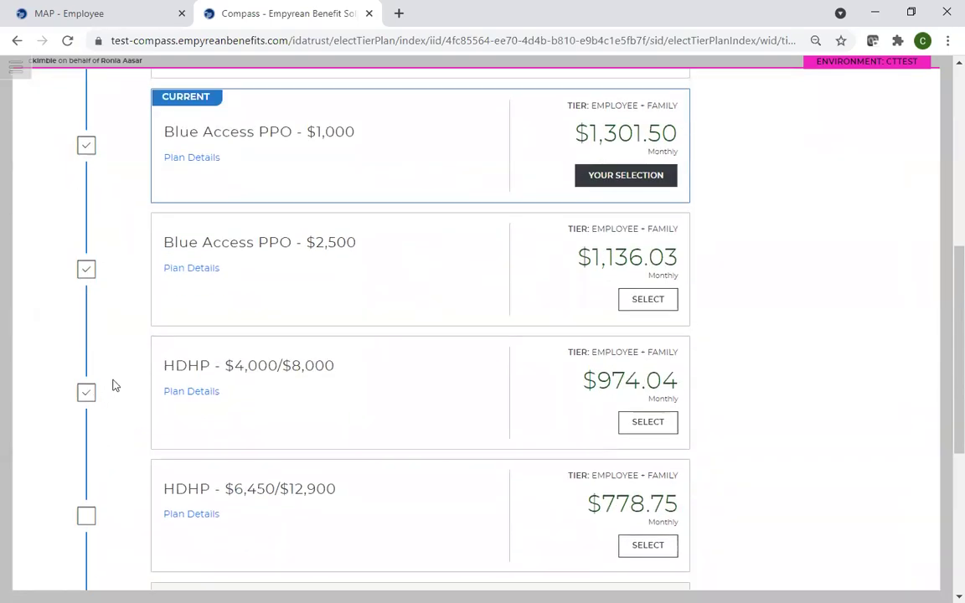
pyautogui.scroll(-3, 109, 360)
pyautogui.click(87, 280)
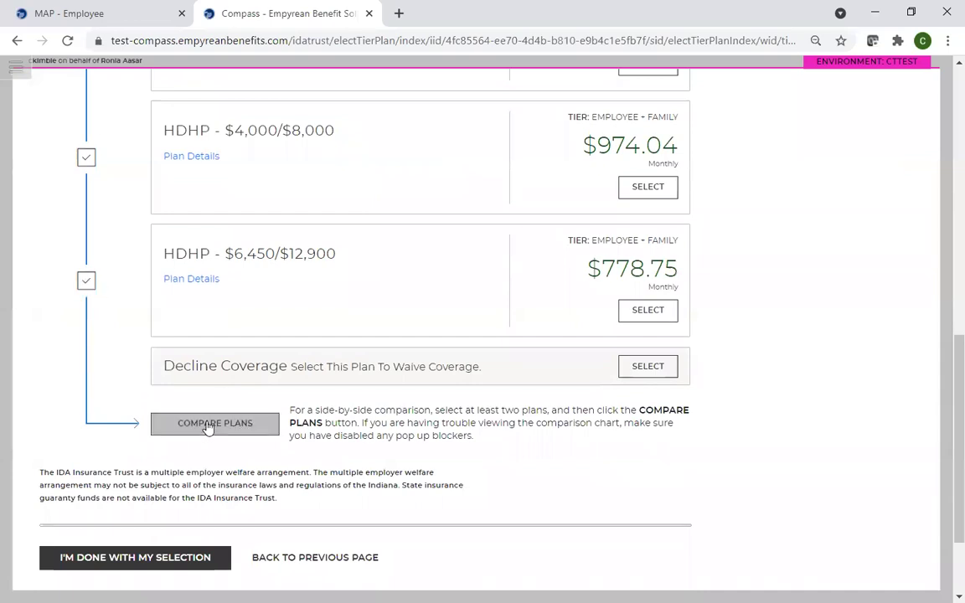
# - View the side-by-side comparison of the five plans, then close it
pyautogui.click(209, 424)
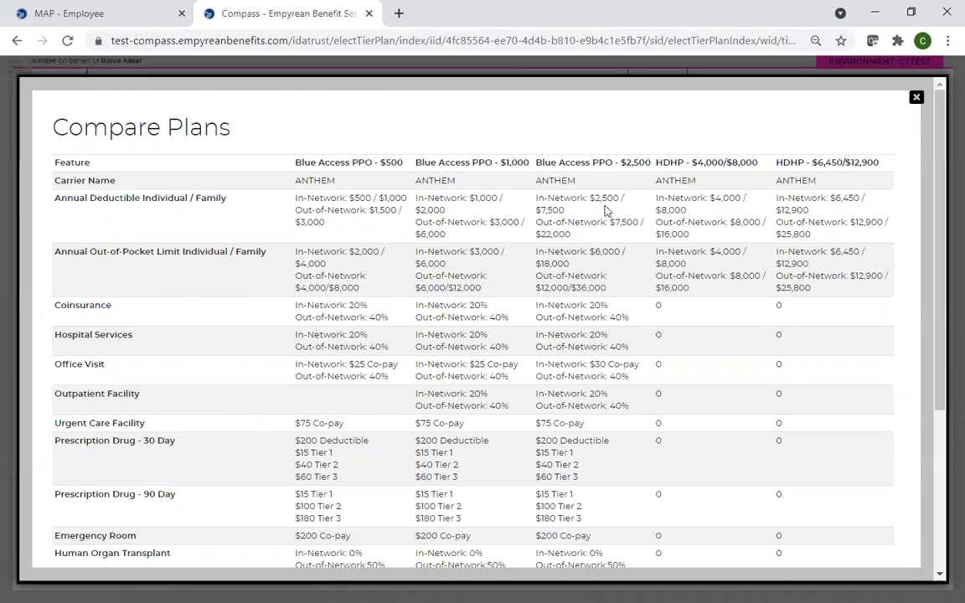
pyautogui.scroll(-3, 577, 289)
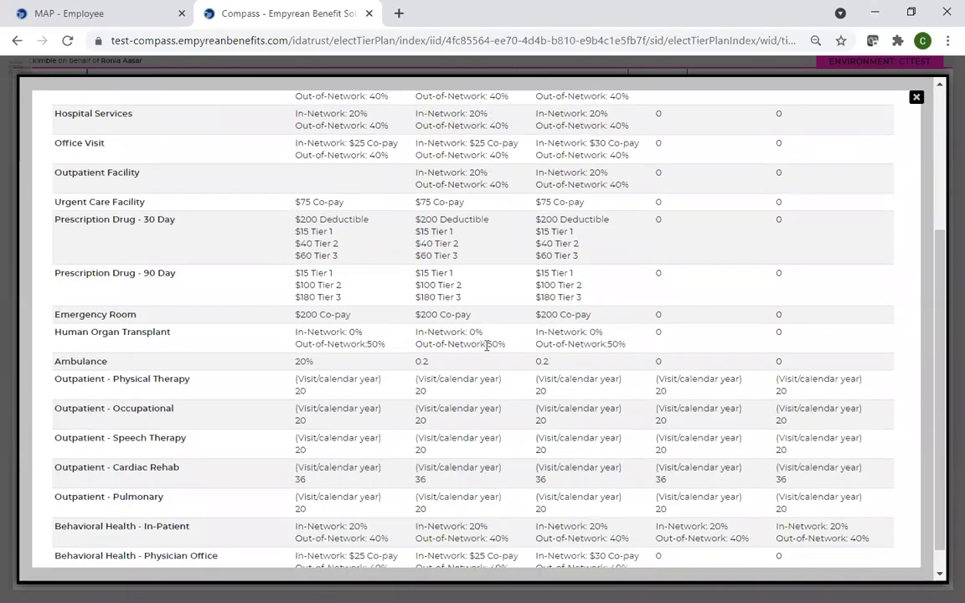
pyautogui.scroll(3, 523, 366)
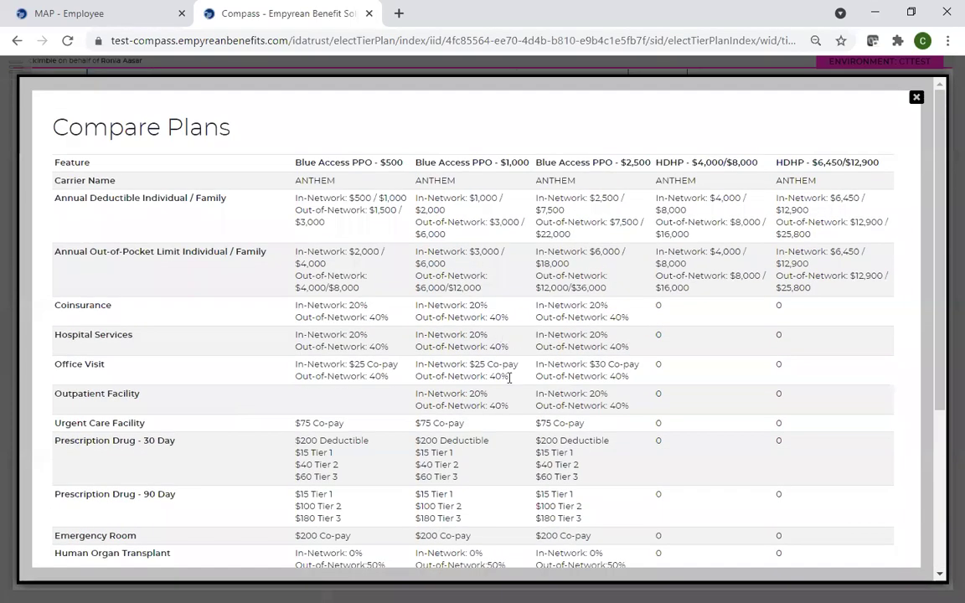
pyautogui.click(917, 97)
pyautogui.scroll(5, 390, 340)
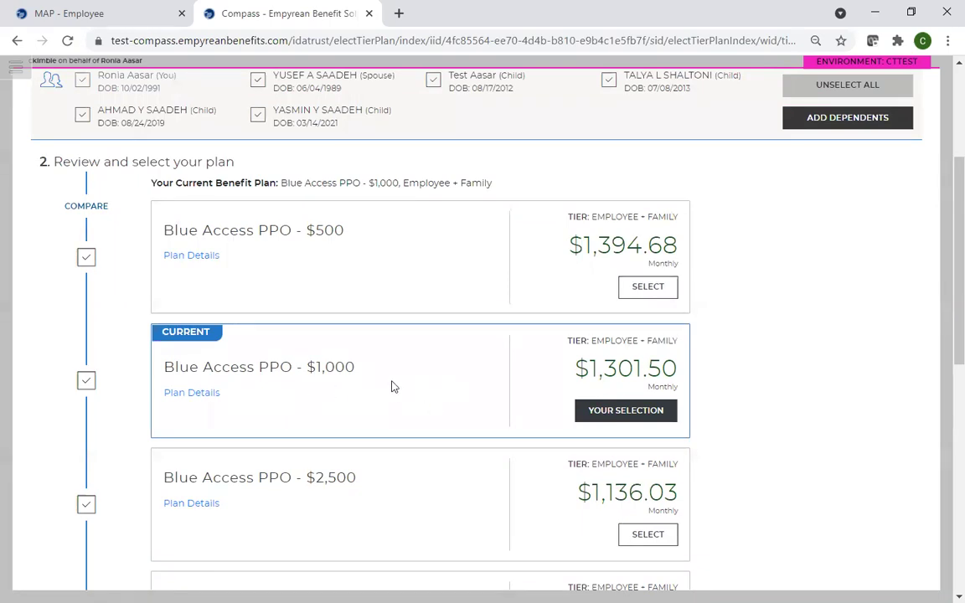
# - Select Blue Access PPO - $500 as the Employee + Family medical plan at $1,394.68 monthly
pyautogui.scroll(-6, 357, 313)
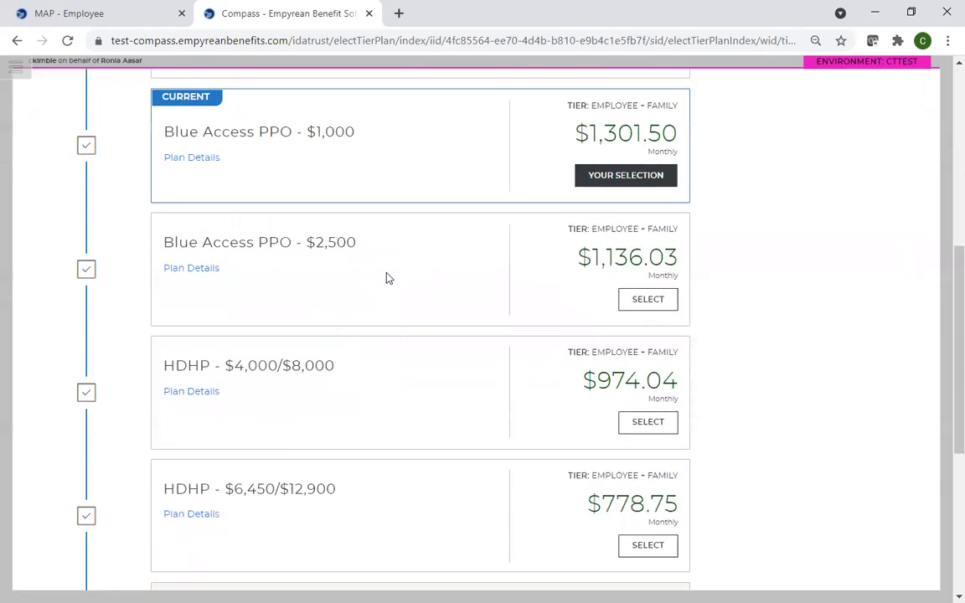
pyautogui.scroll(10, 404, 242)
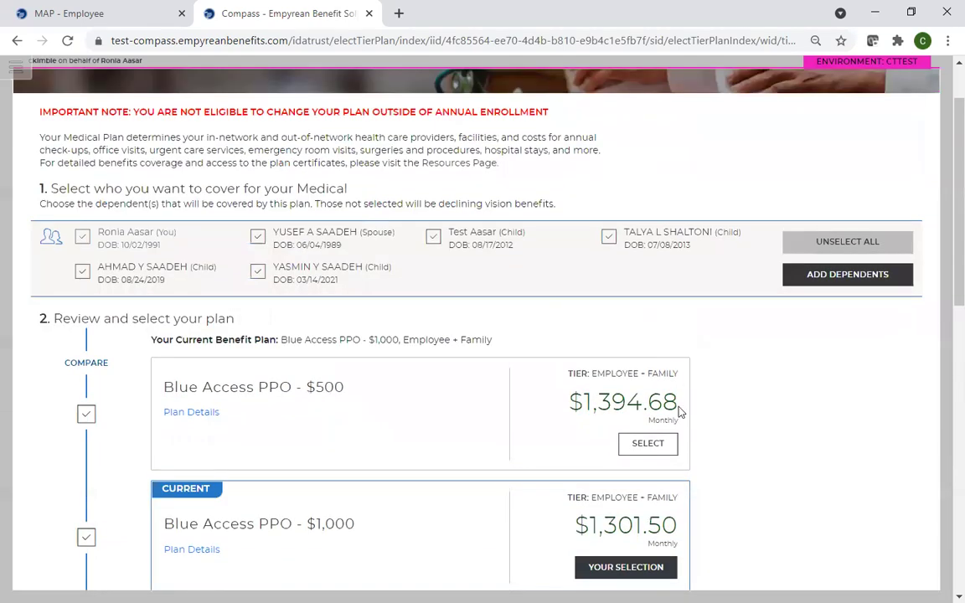
pyautogui.click(647, 444)
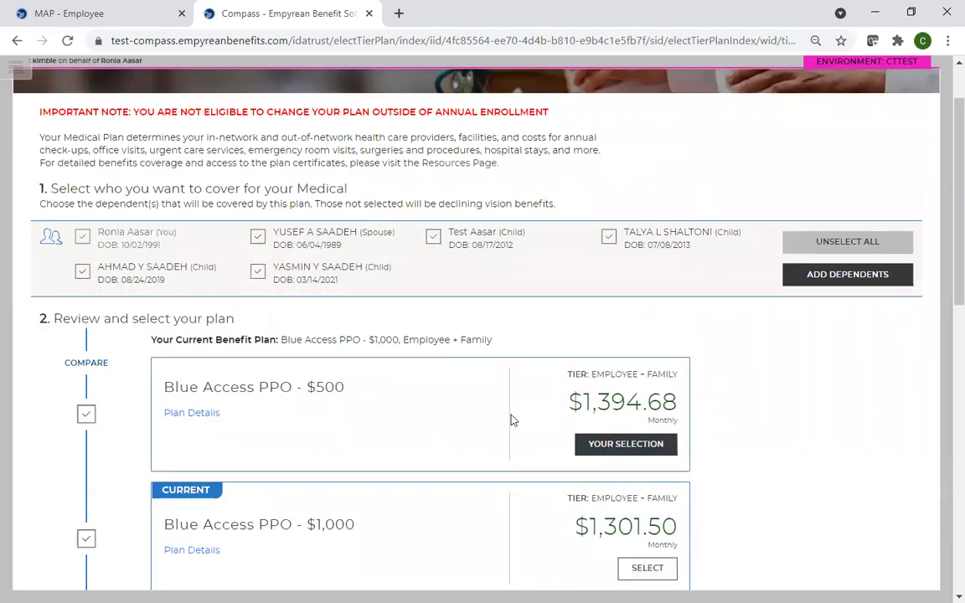
pyautogui.scroll(-1, 388, 399)
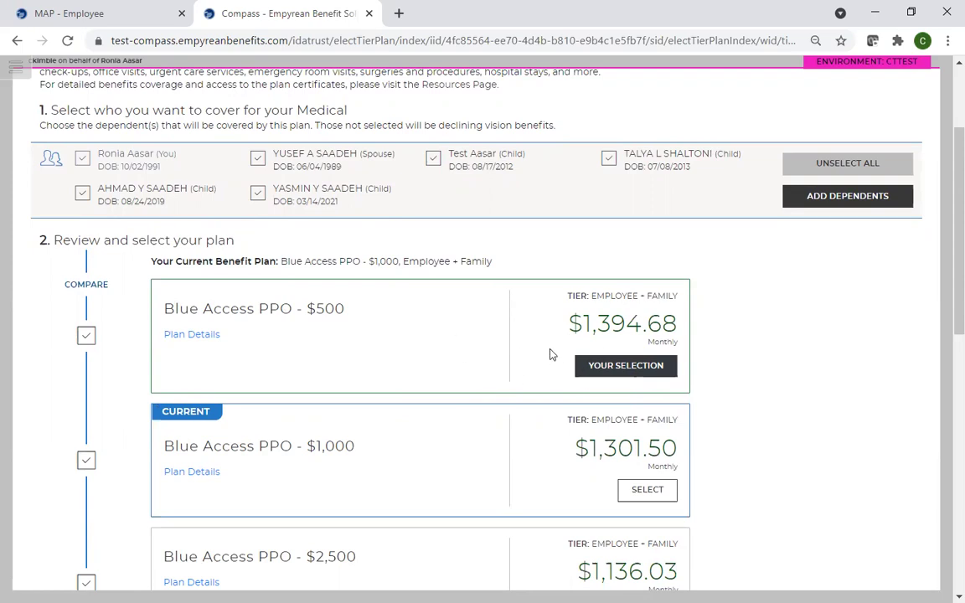
pyautogui.scroll(-3, 452, 406)
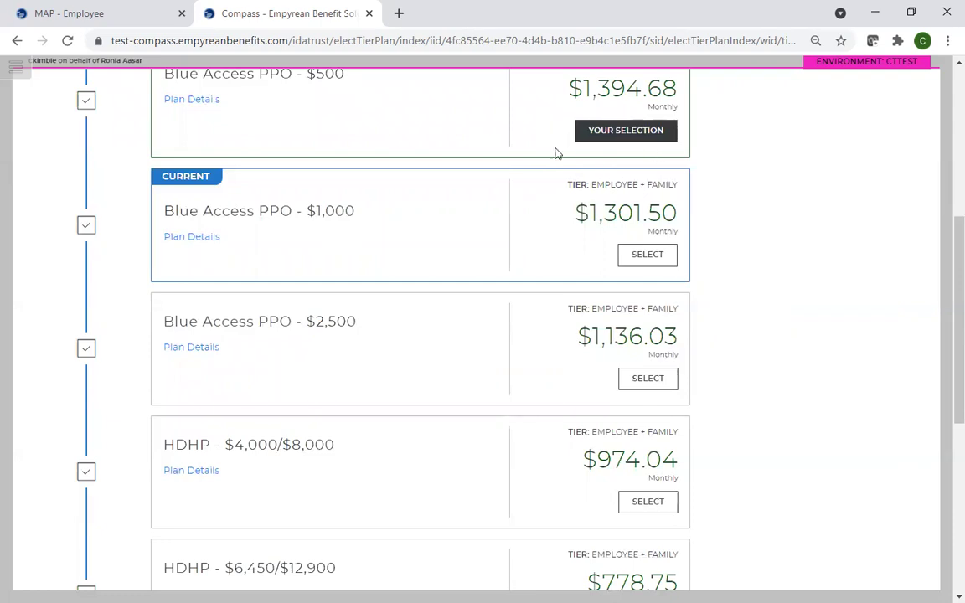
pyautogui.scroll(-5, 359, 404)
pyautogui.click(146, 480)
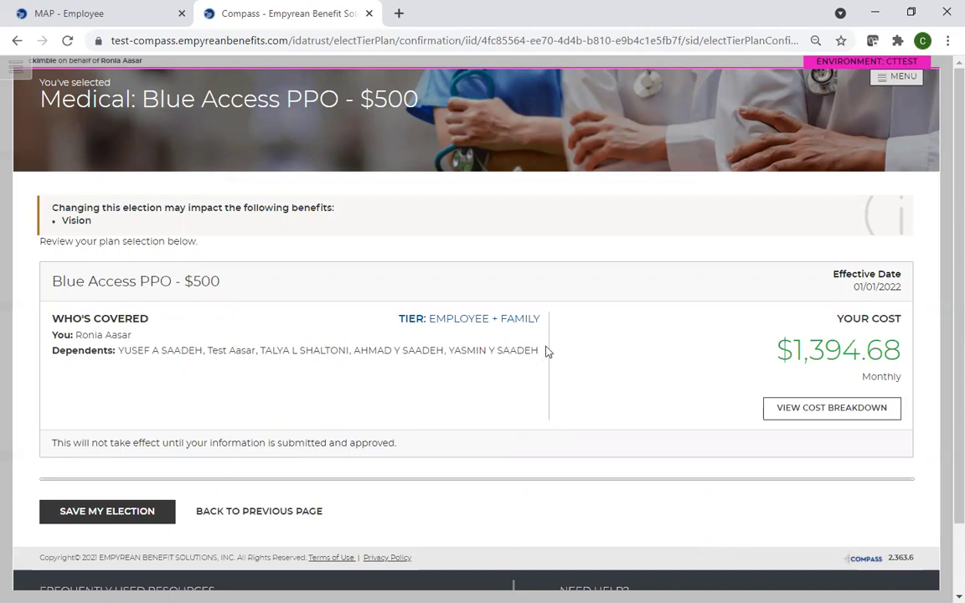
# - Save the Blue Access PPO - $500 election, bringing the monthly total to $1,424.01
pyautogui.click(95, 516)
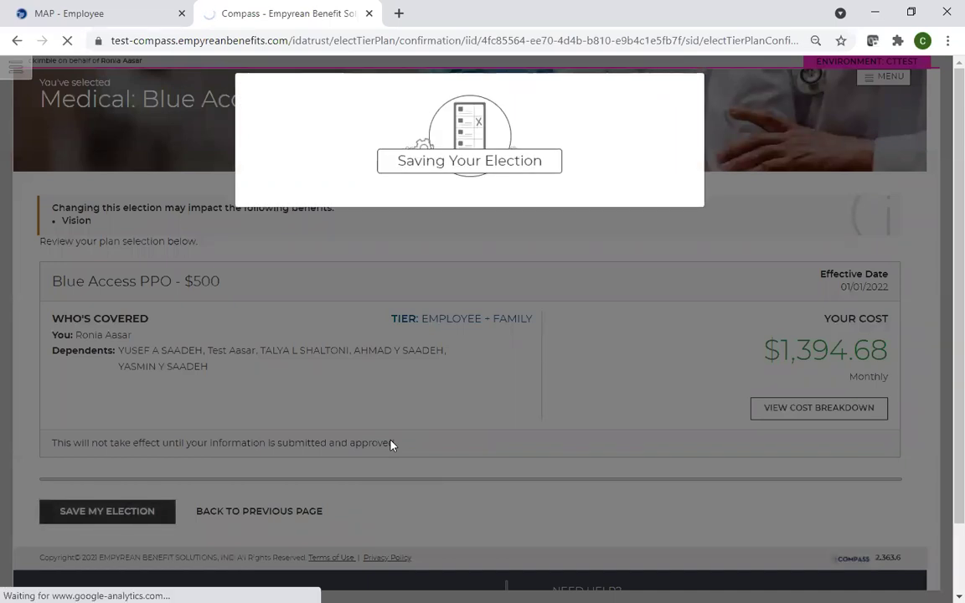
pyautogui.scroll(-2, 390, 444)
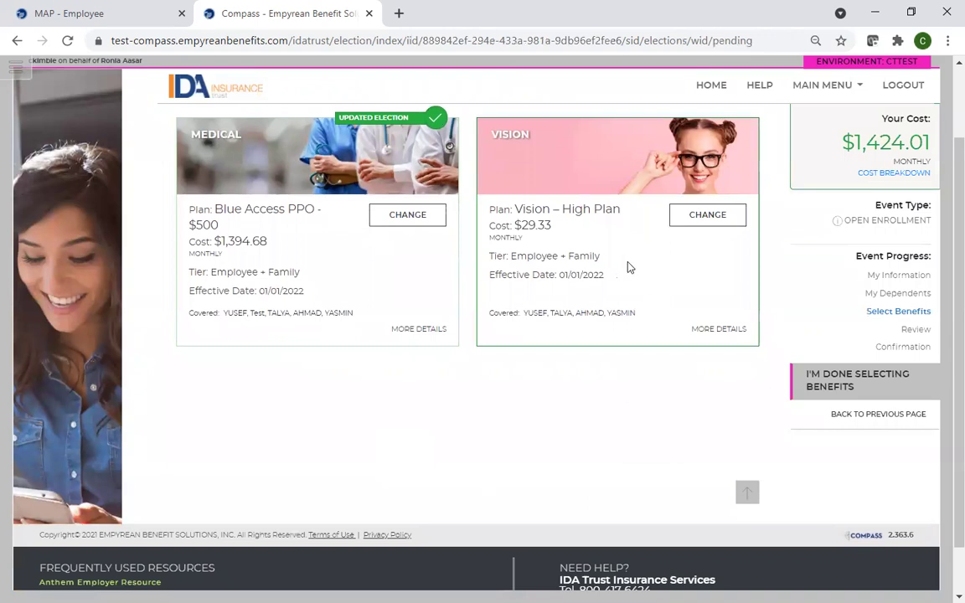
# - Keep Vision – High Plan at $29.33 monthly for Employee + Family and save it
pyautogui.click(698, 221)
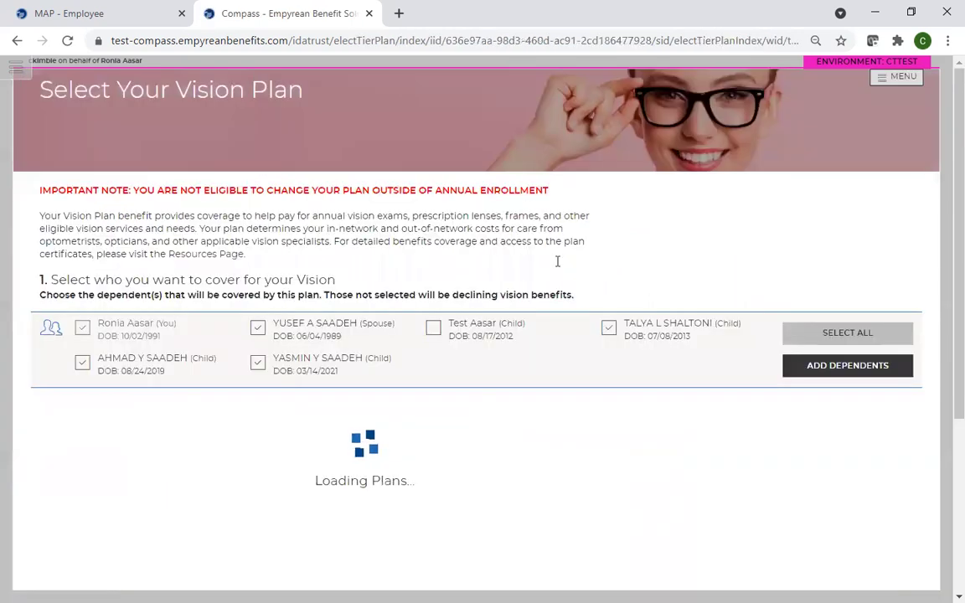
pyautogui.scroll(-3, 551, 352)
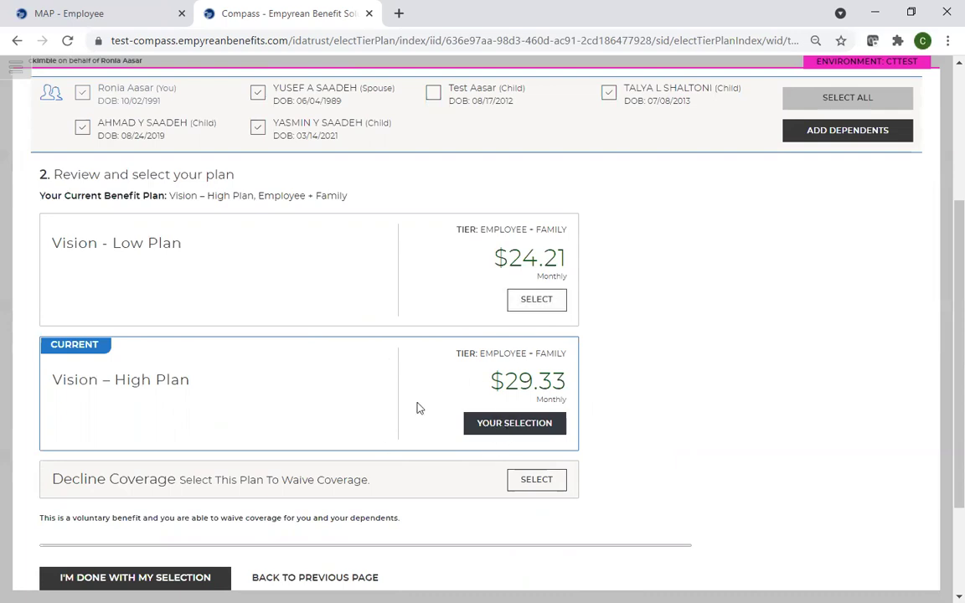
pyautogui.scroll(-3, 343, 436)
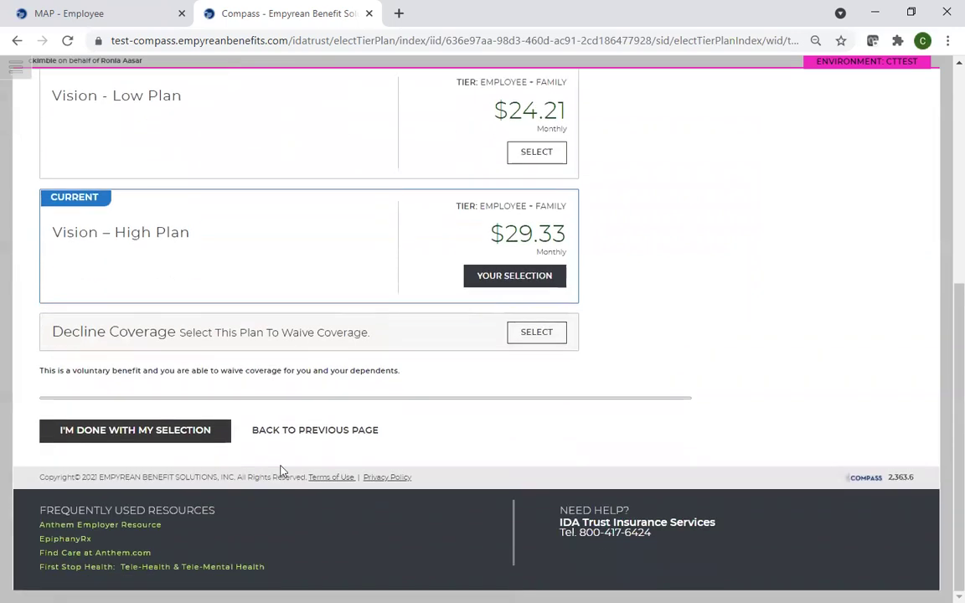
pyautogui.click(173, 440)
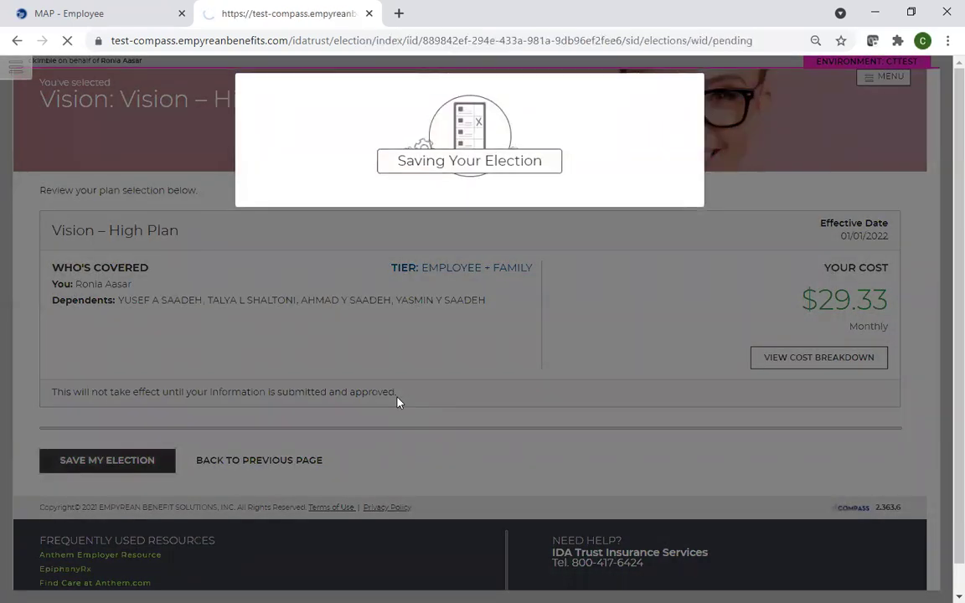
pyautogui.scroll(-2, 419, 394)
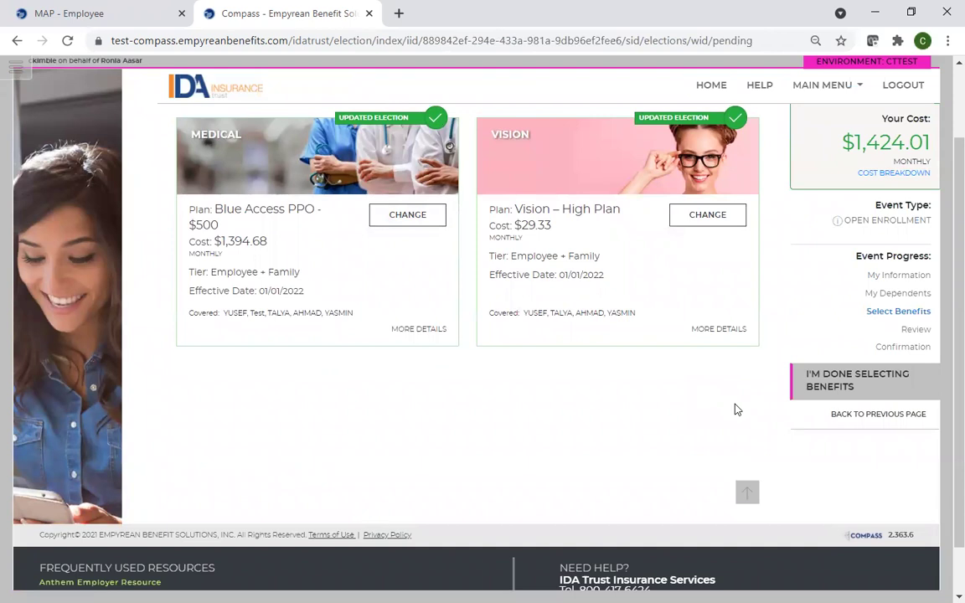
# - Advance through verification and review of Medical $1,394.68 and Vision $29.33 to the submit confirmation prompt
pyautogui.click(839, 392)
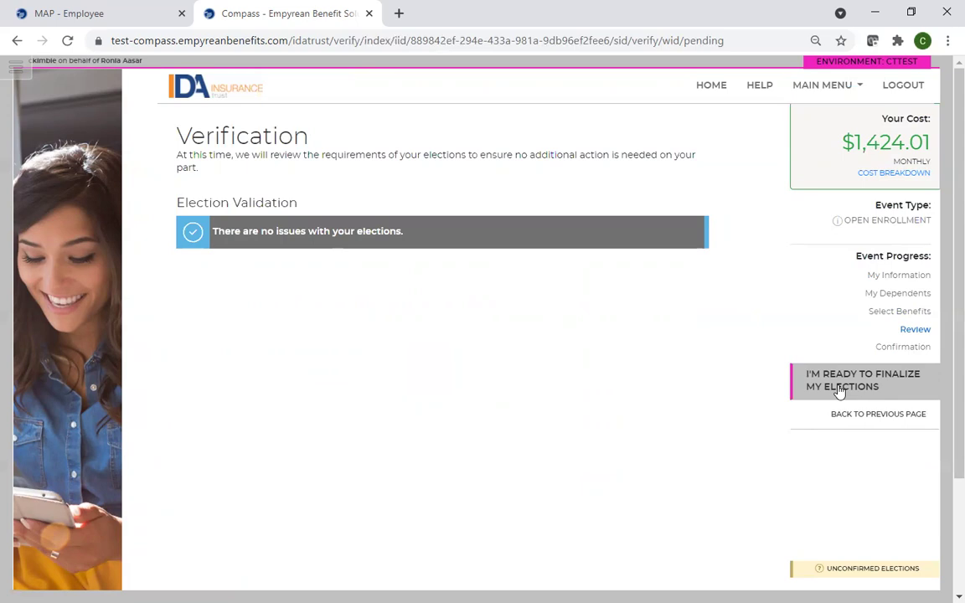
pyautogui.click(842, 386)
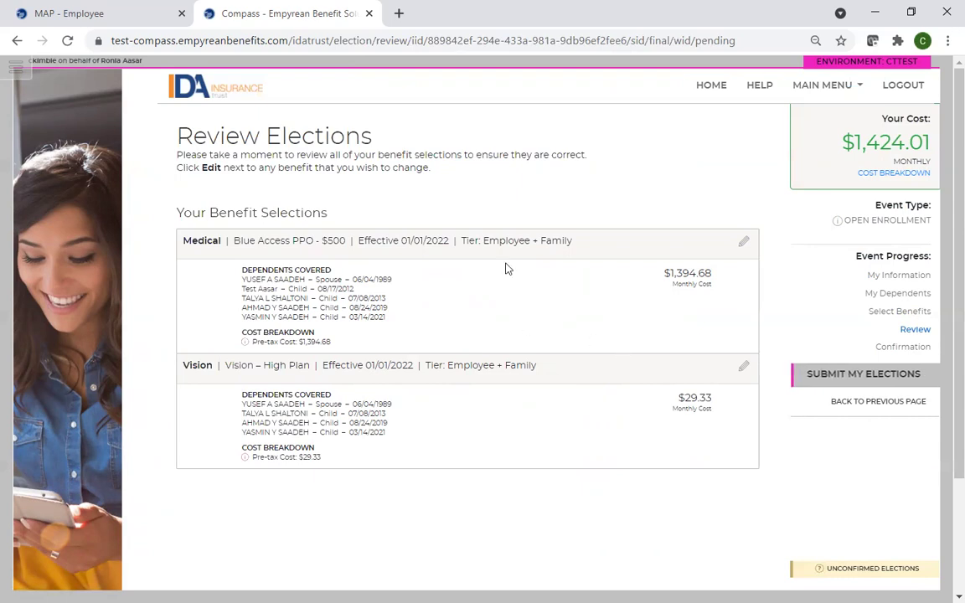
pyautogui.click(745, 243)
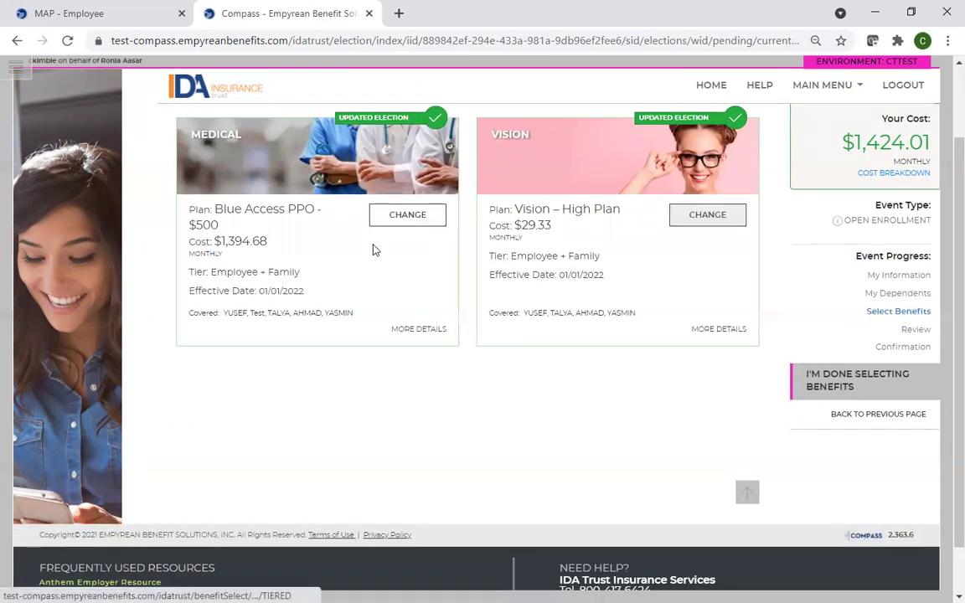
pyautogui.click(850, 383)
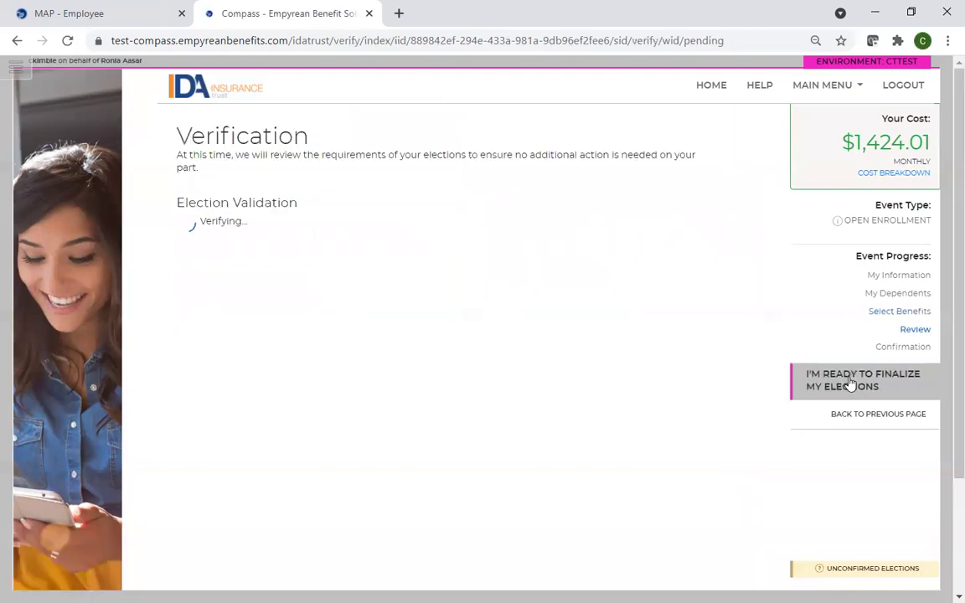
pyautogui.click(851, 383)
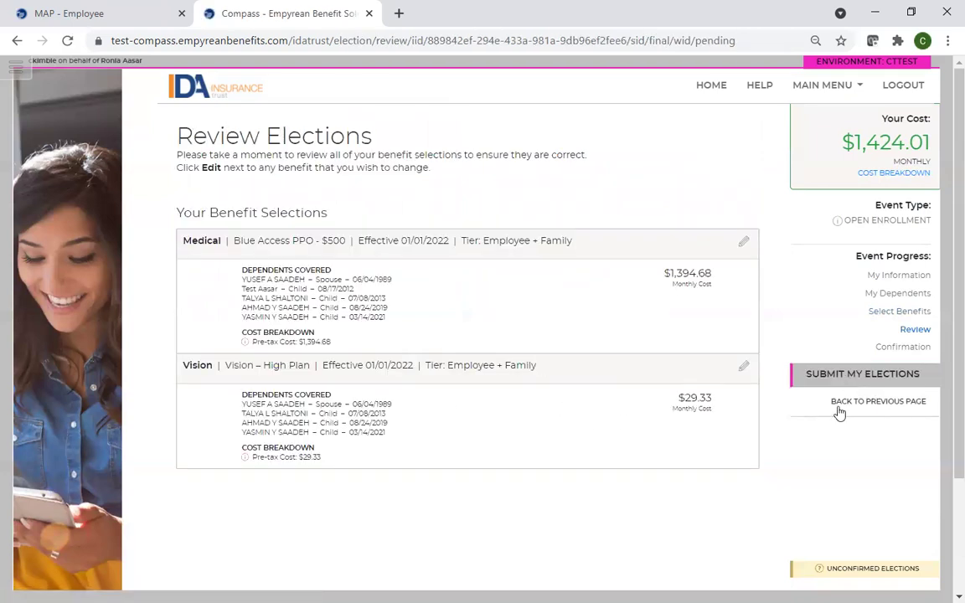
pyautogui.click(844, 376)
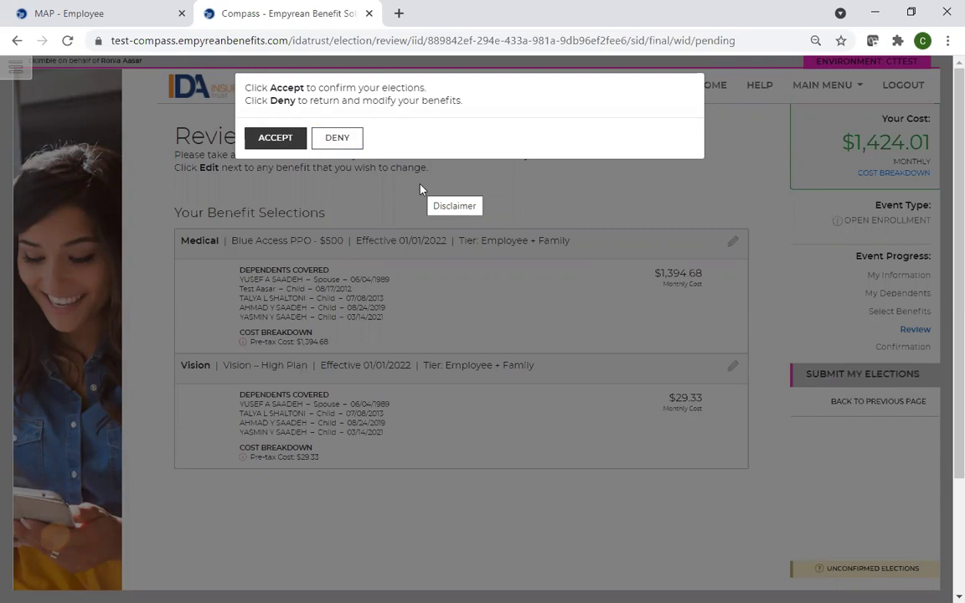
# - Accept the elections and review the Confirmation page: $1,424.01 monthly, $17,088.15 annually
pyautogui.click(268, 142)
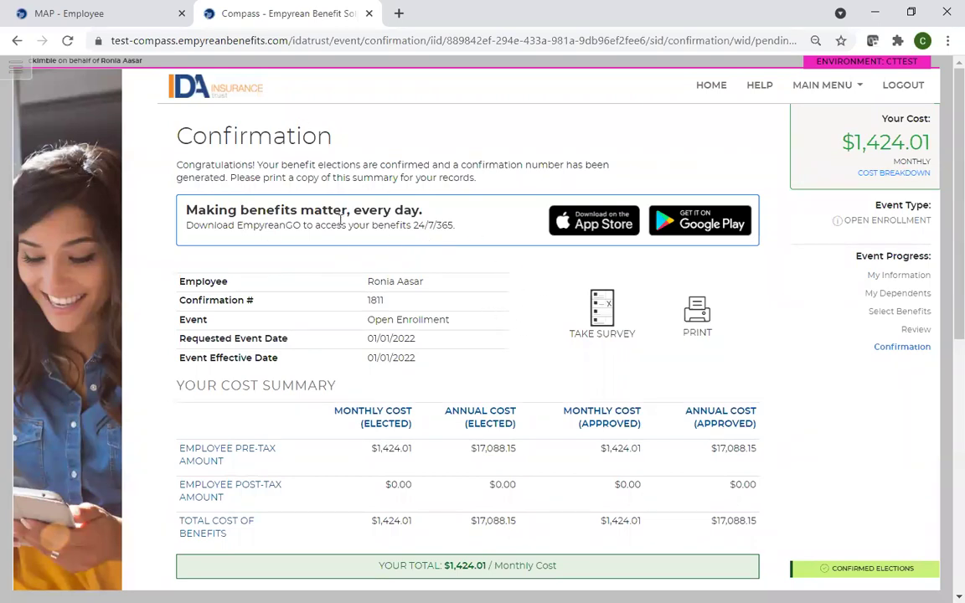
pyautogui.scroll(-2, 444, 305)
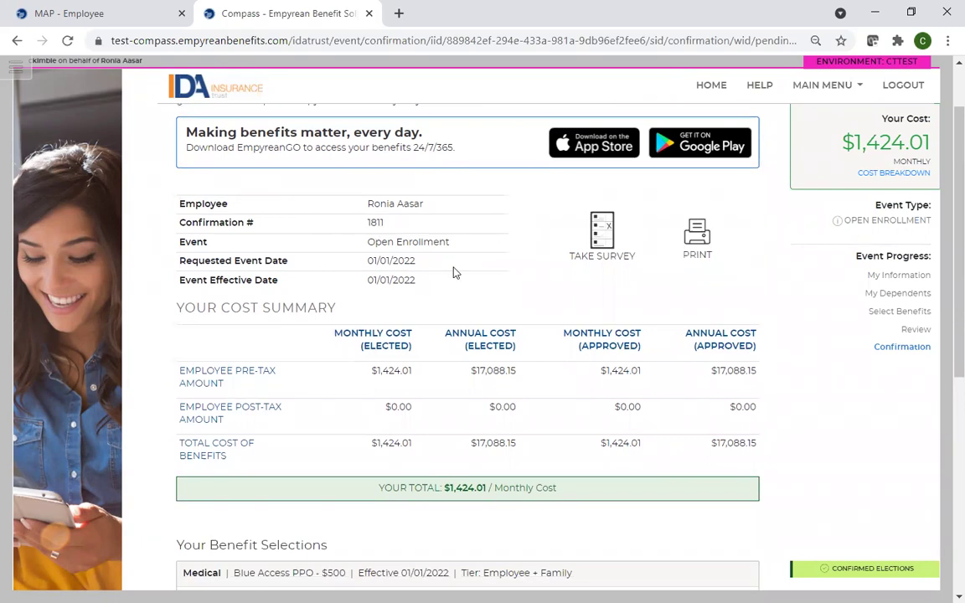
pyautogui.scroll(-2, 408, 277)
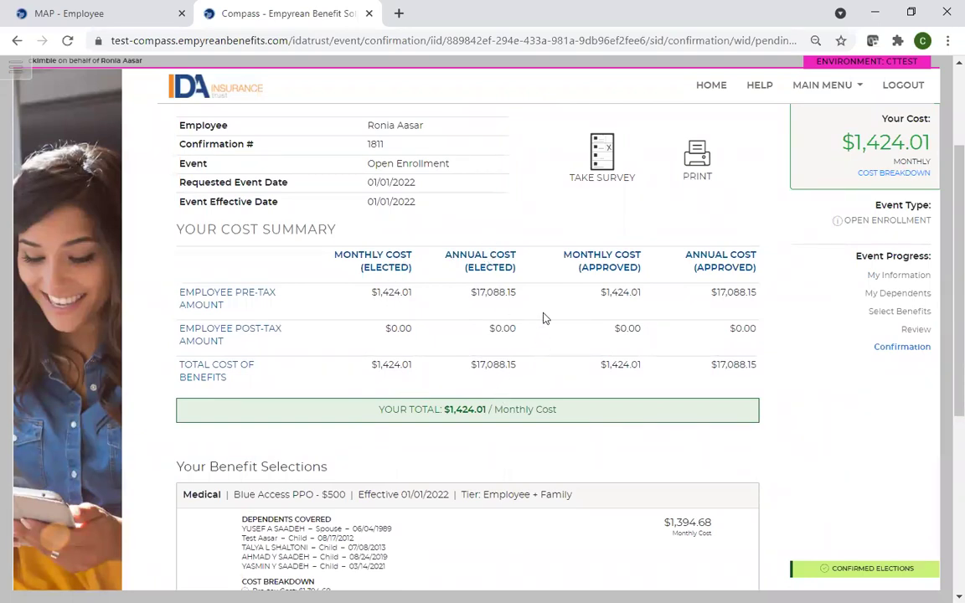
pyautogui.scroll(-3, 543, 322)
pyautogui.scroll(-3, 541, 324)
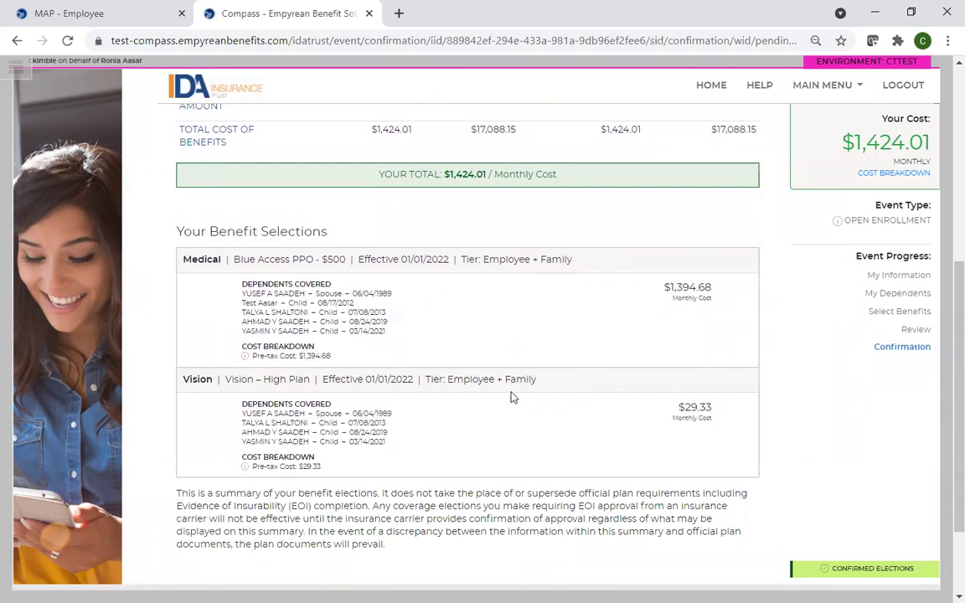
pyautogui.scroll(8, 536, 377)
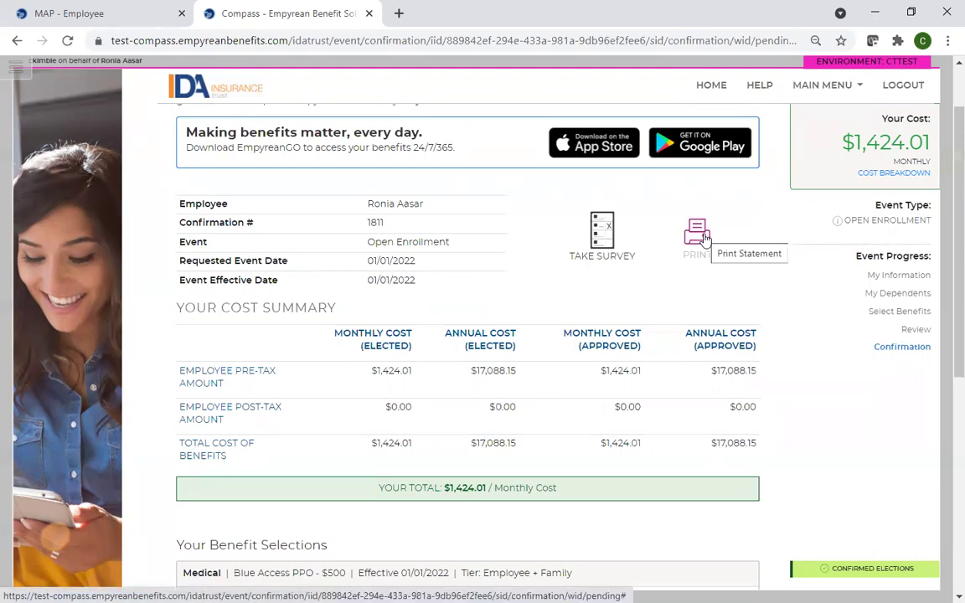
pyautogui.scroll(1, 479, 317)
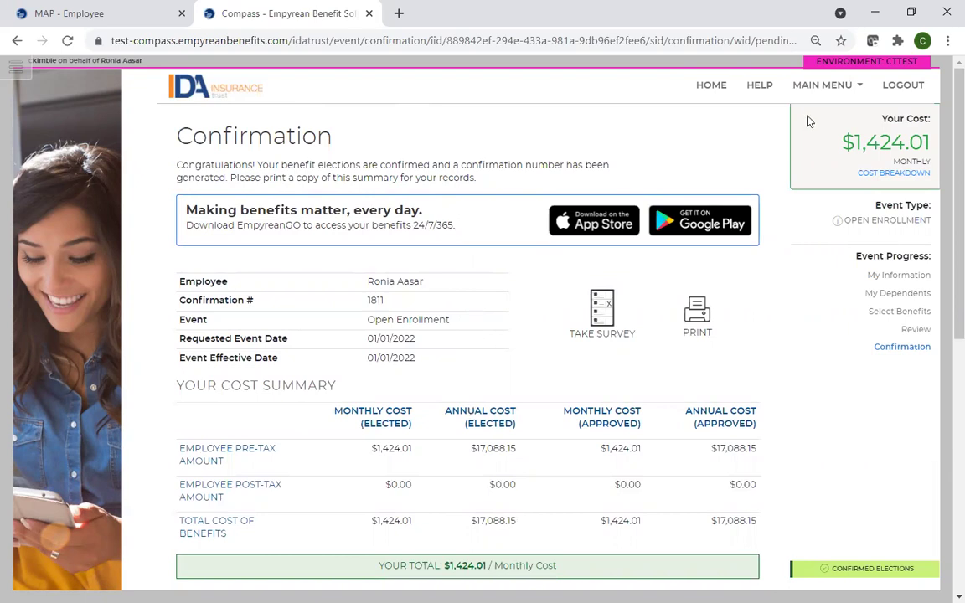
# - View the Summary of Benefits and Coverage documents in Resources, then return to the MAP employee record
pyautogui.click(849, 93)
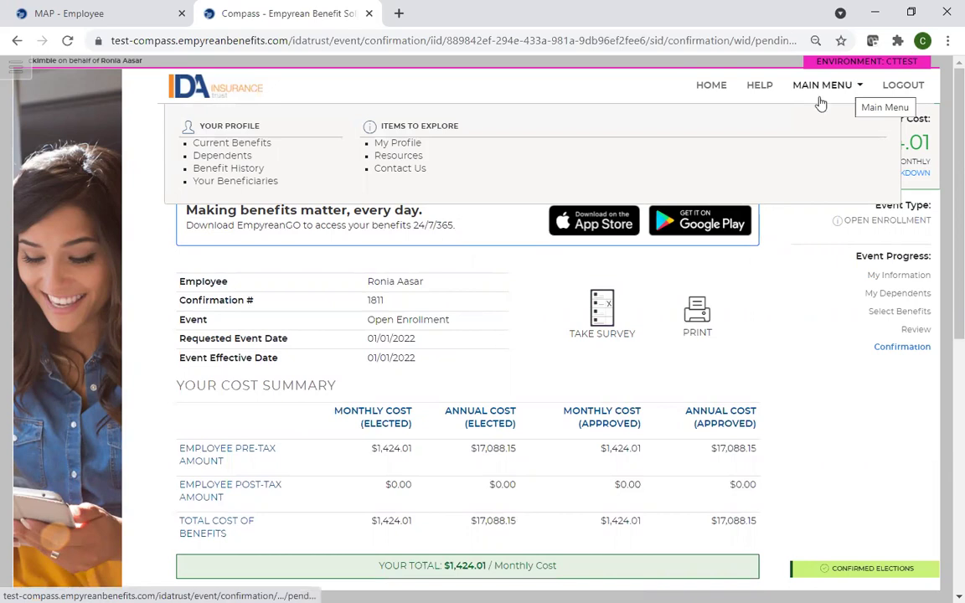
pyautogui.click(397, 155)
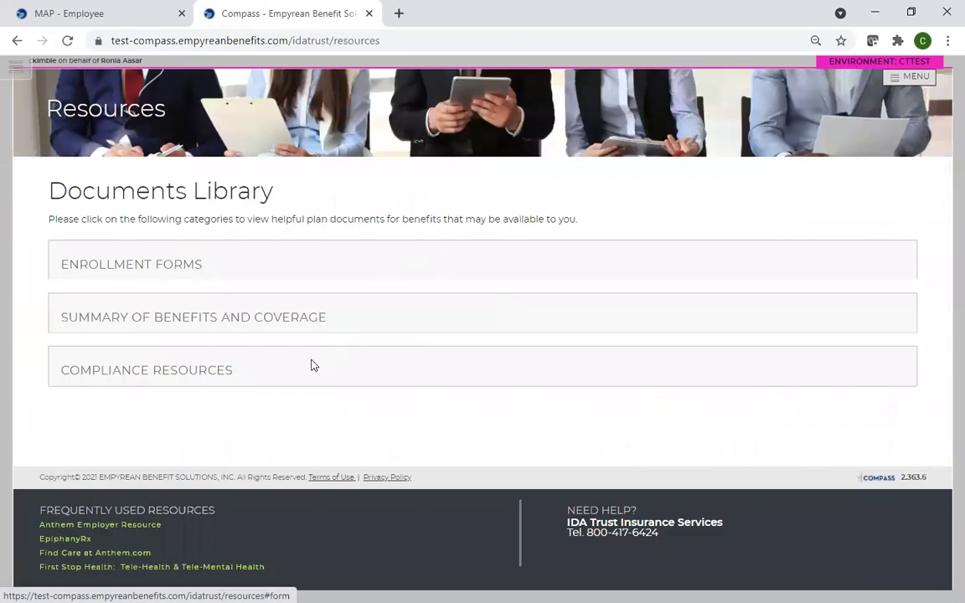
pyautogui.click(166, 324)
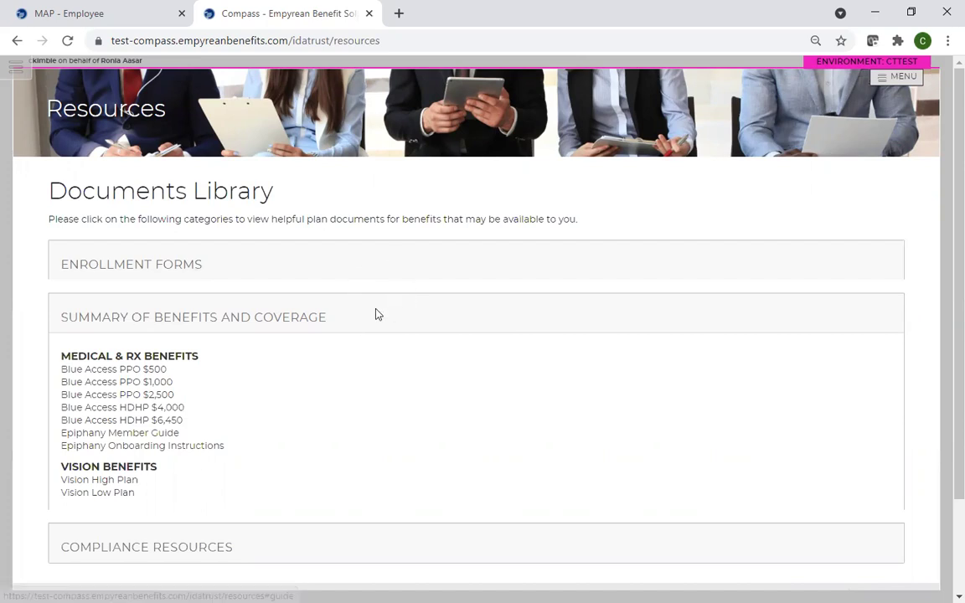
pyautogui.click(120, 15)
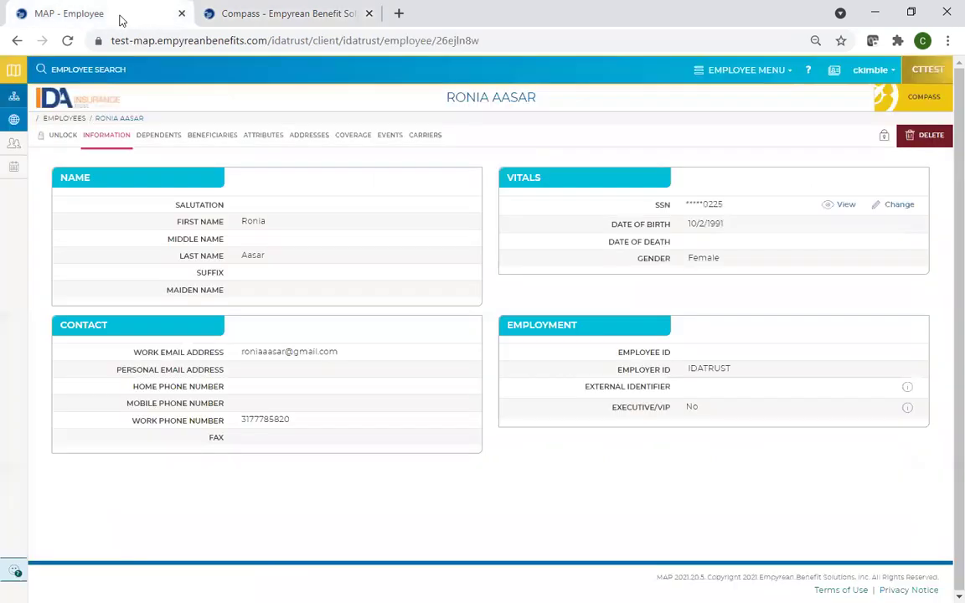
# - Go back to the Employees list and launch Compass for a second employee
pyautogui.click(73, 122)
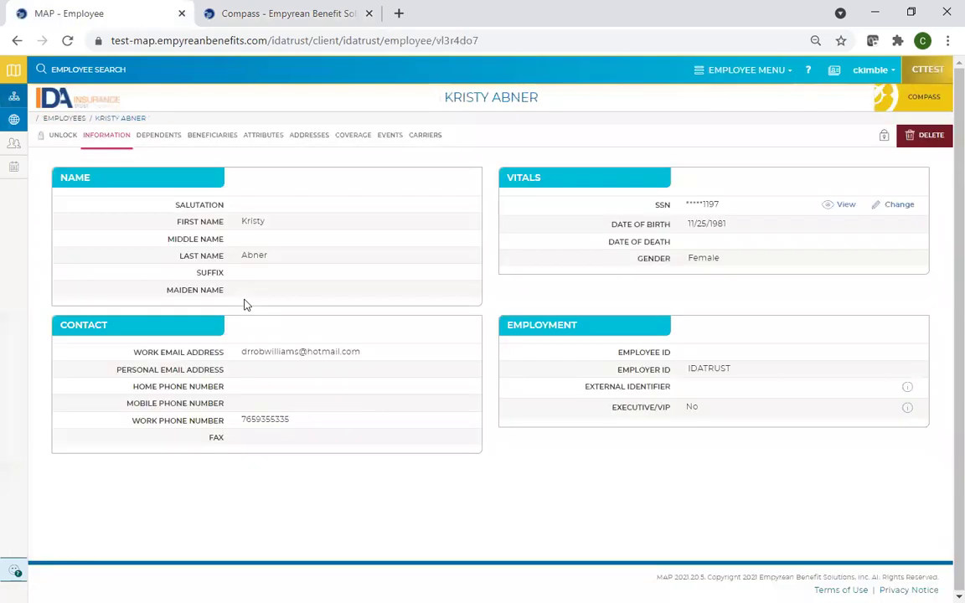
pyautogui.click(924, 96)
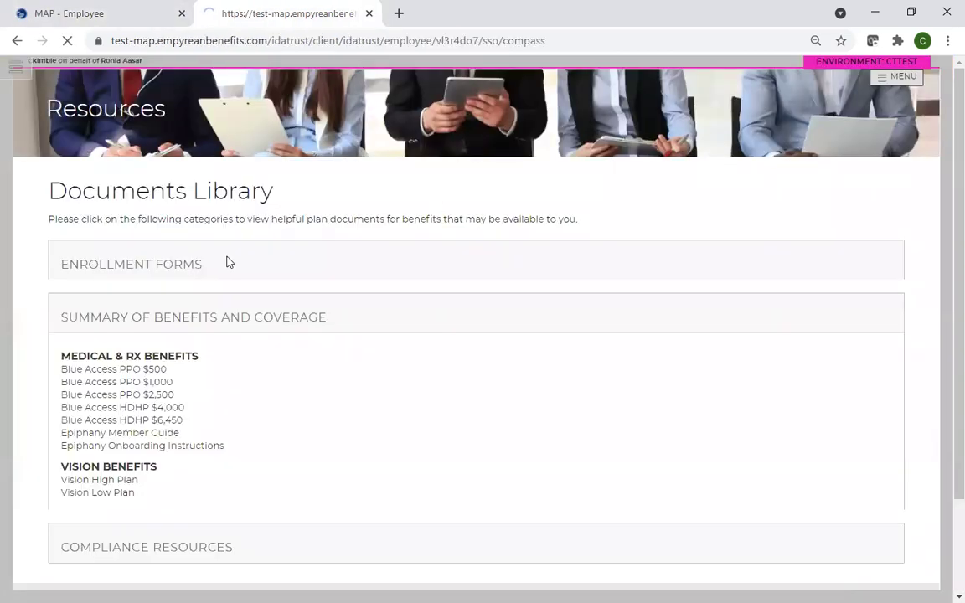